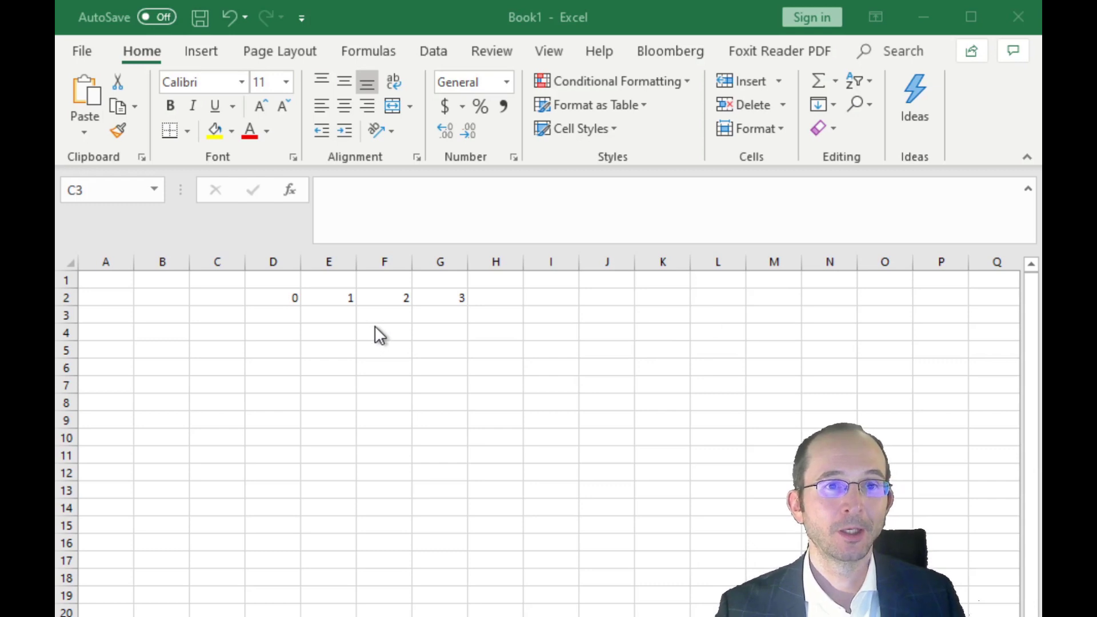
Enter the cash flows -1000, 80, 80 and 1080 across D3:G3.
click(285, 312)
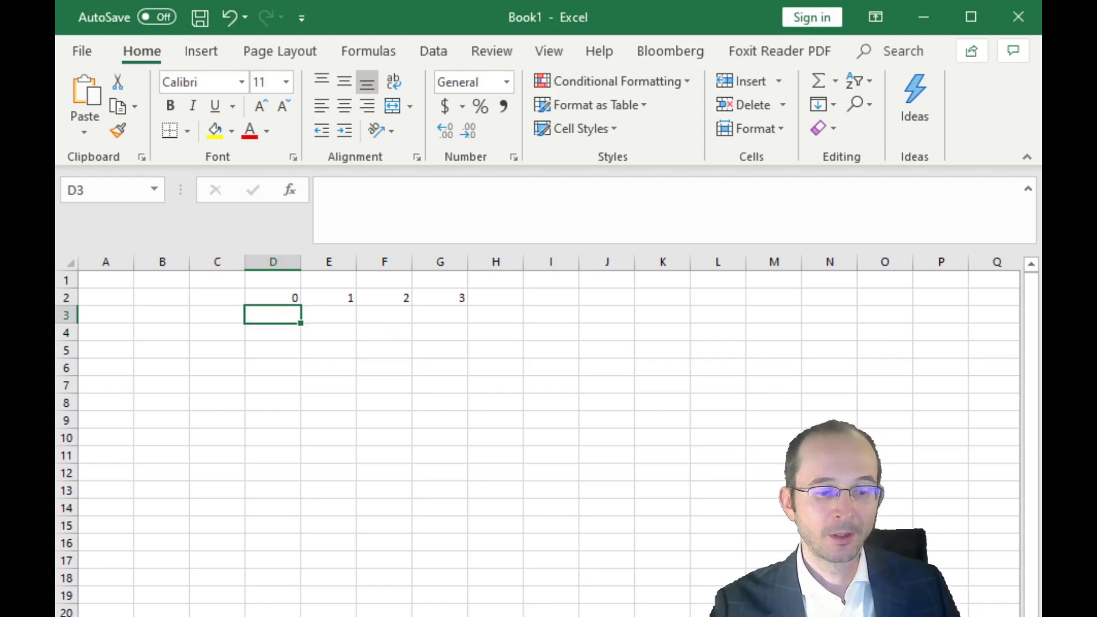
text(-)
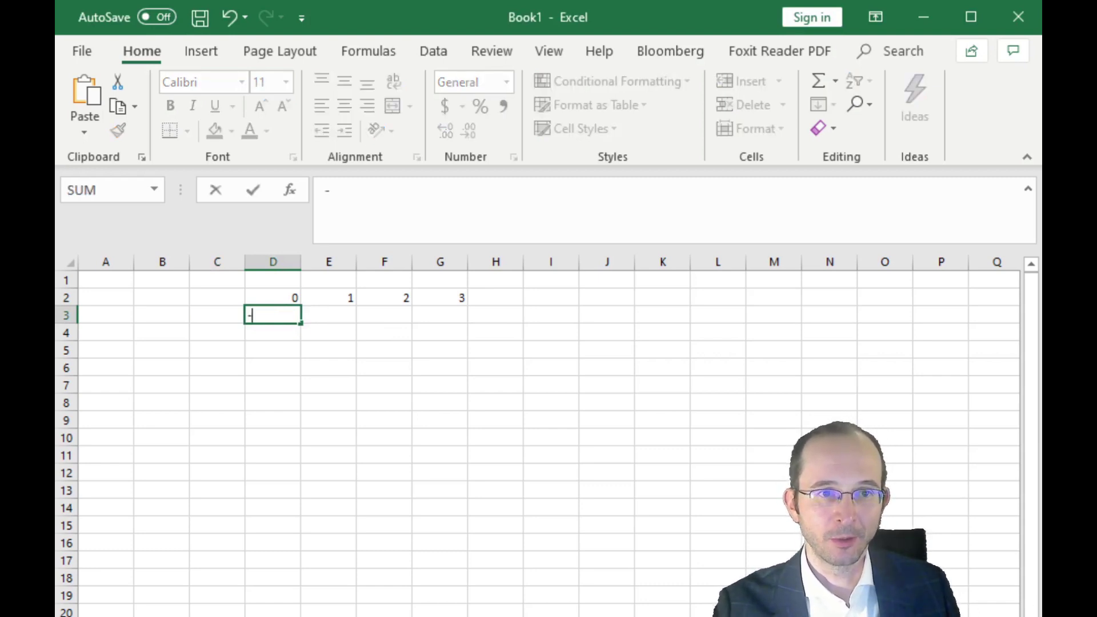
text(1000)
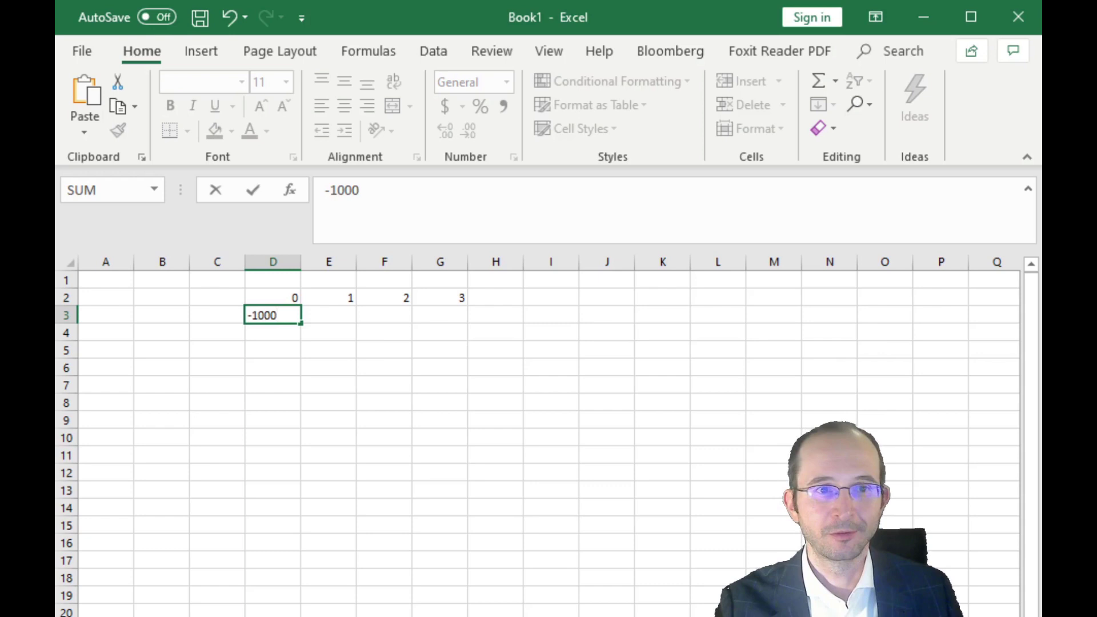
key(Tab)
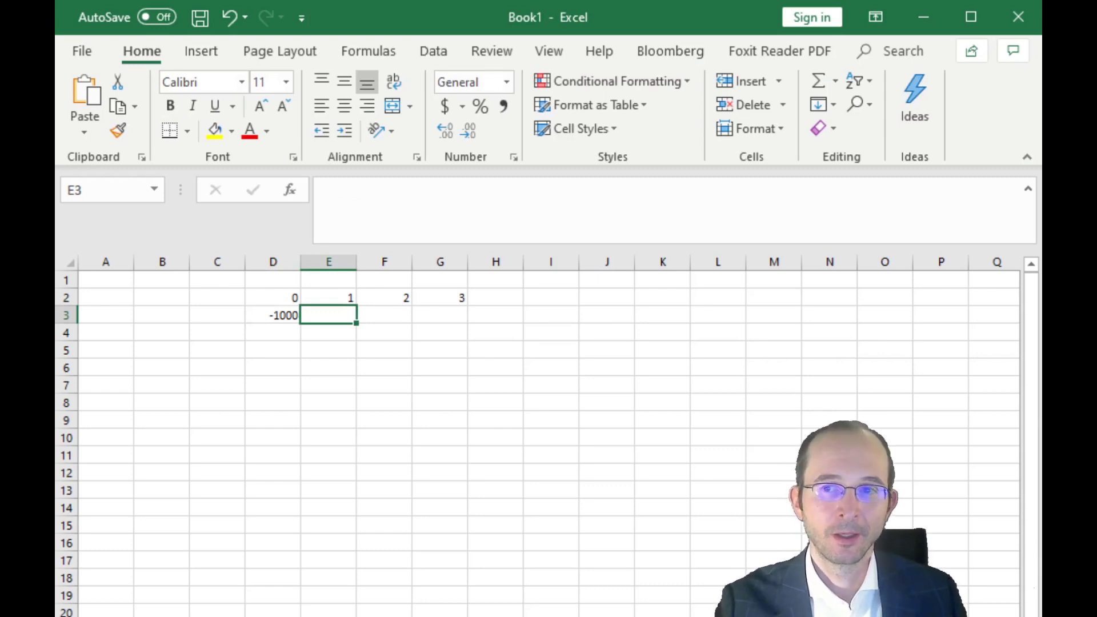
text(80)
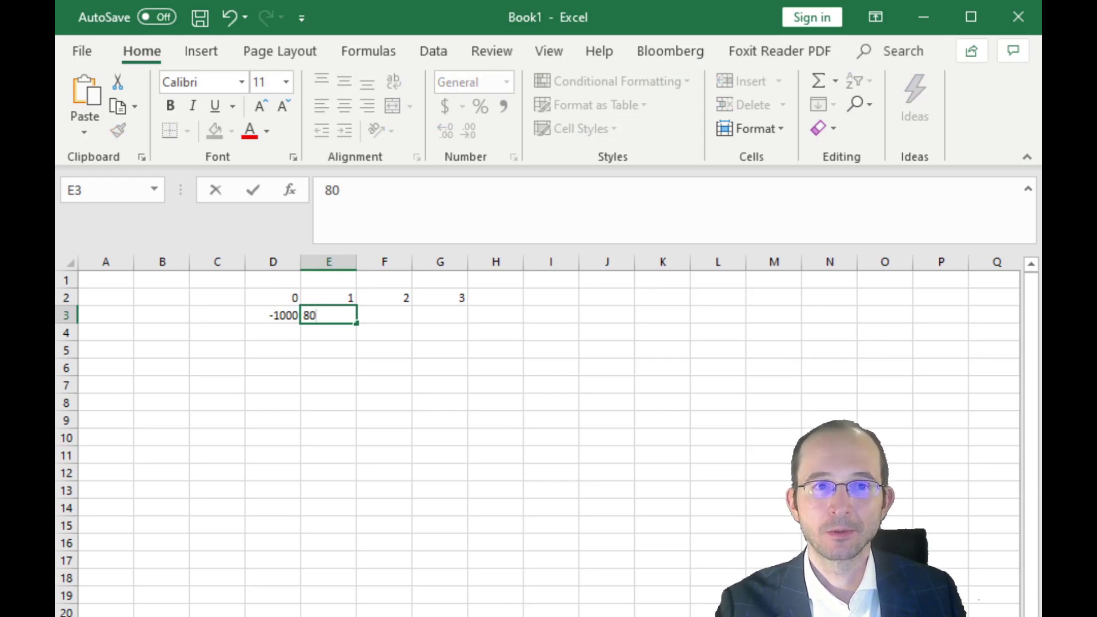
key(Tab)
text(80)
key(Tab)
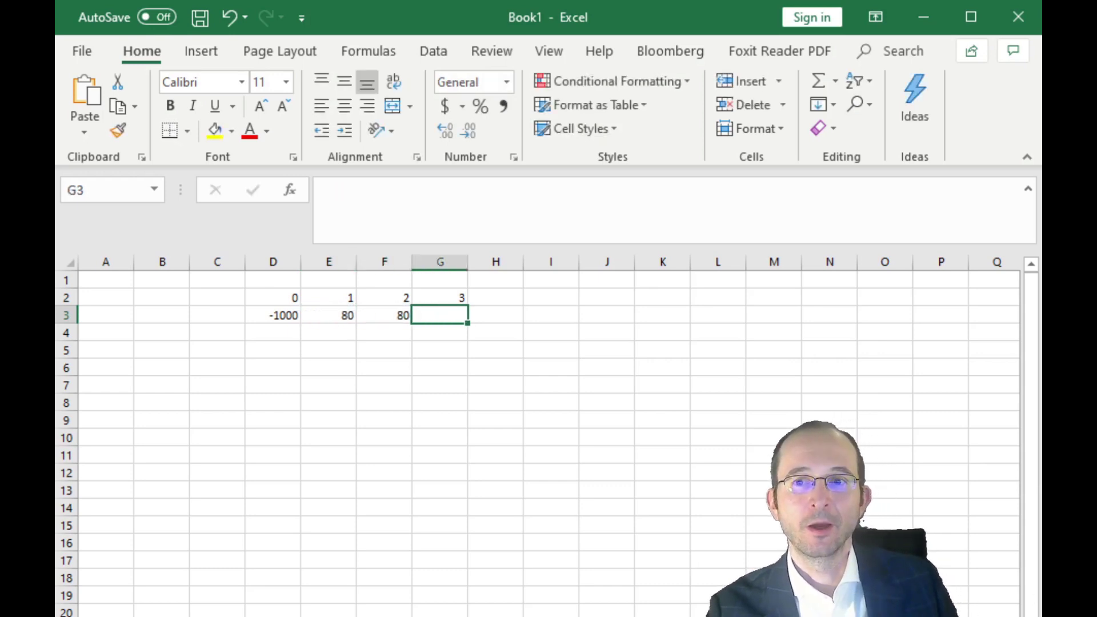
text(1080)
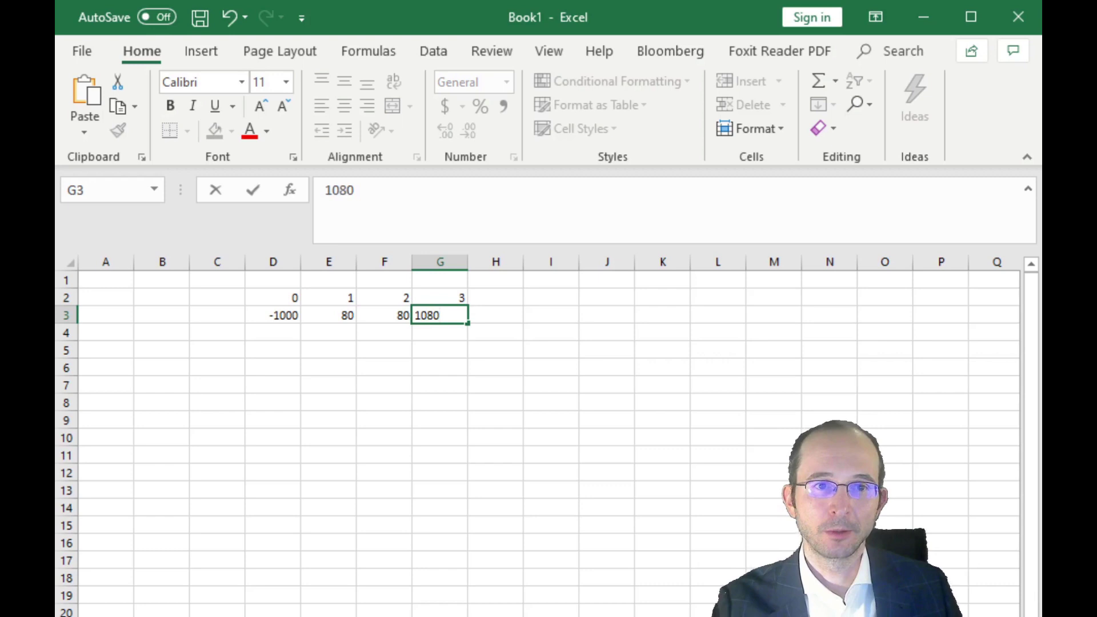
key(Tab)
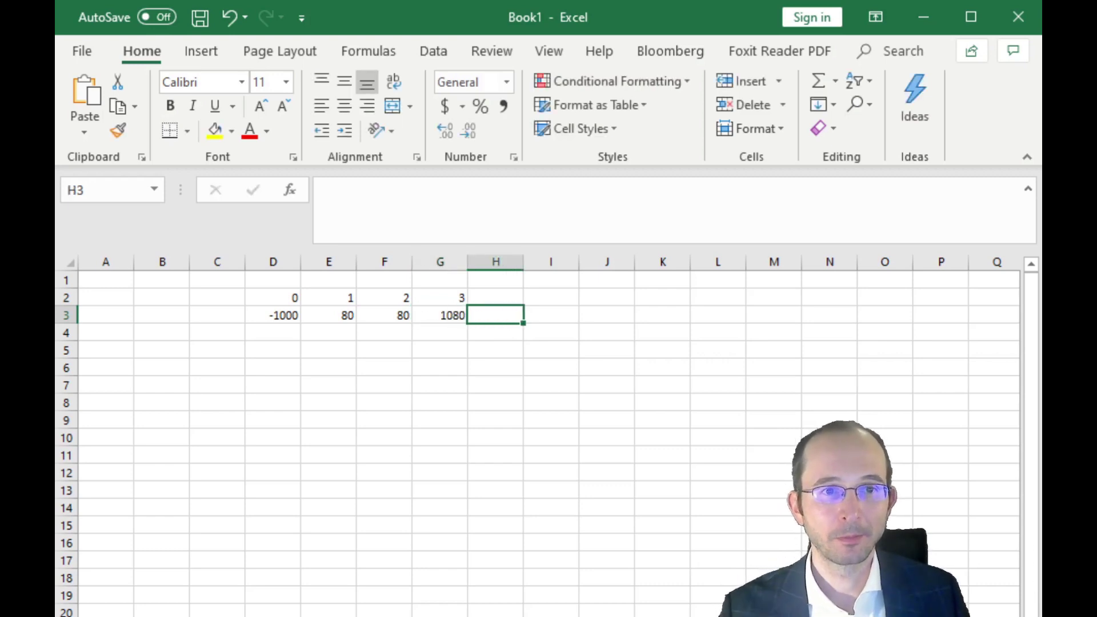
click(280, 333)
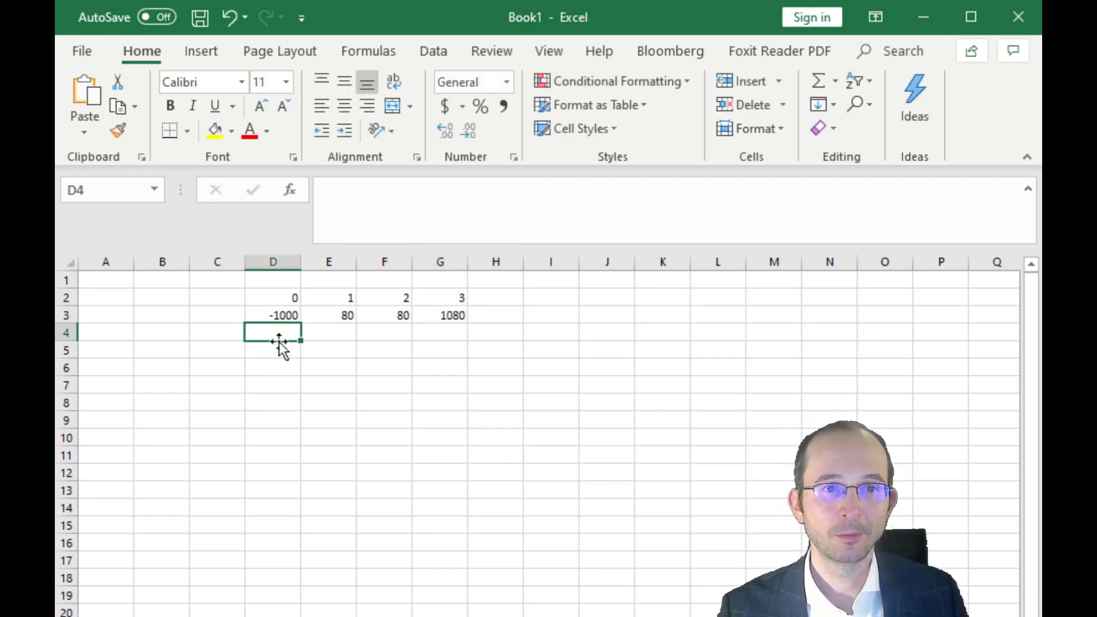
click(284, 353)
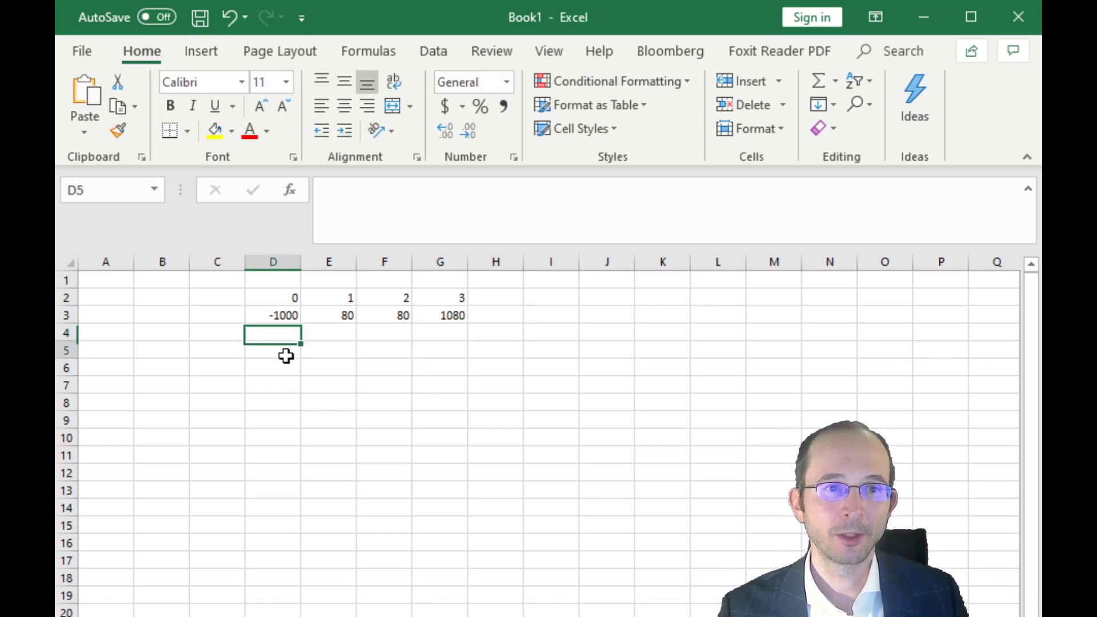
Enter =IRR(D3:G3,.1) in D5, returning an 8% yield.
text(=IRR()
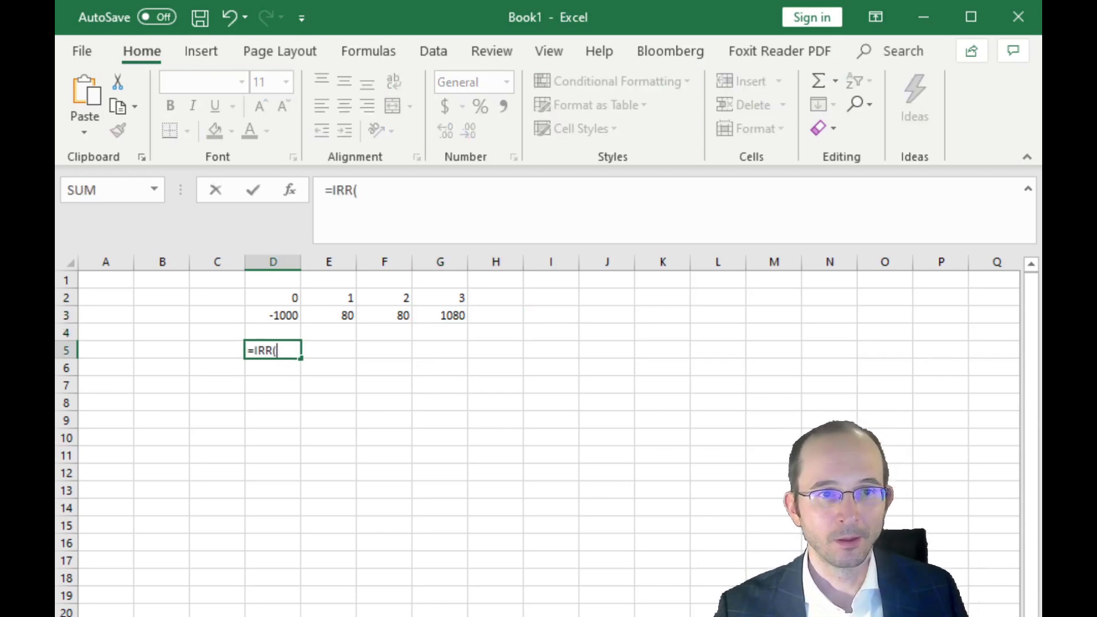
drag(277, 310, 424, 314)
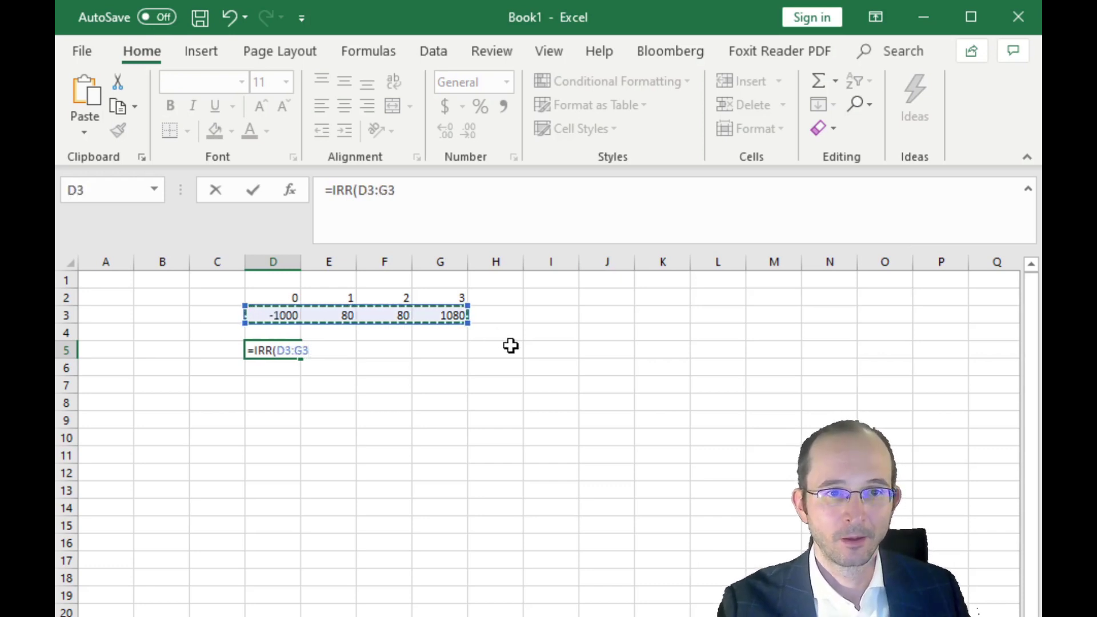
text(,.1)
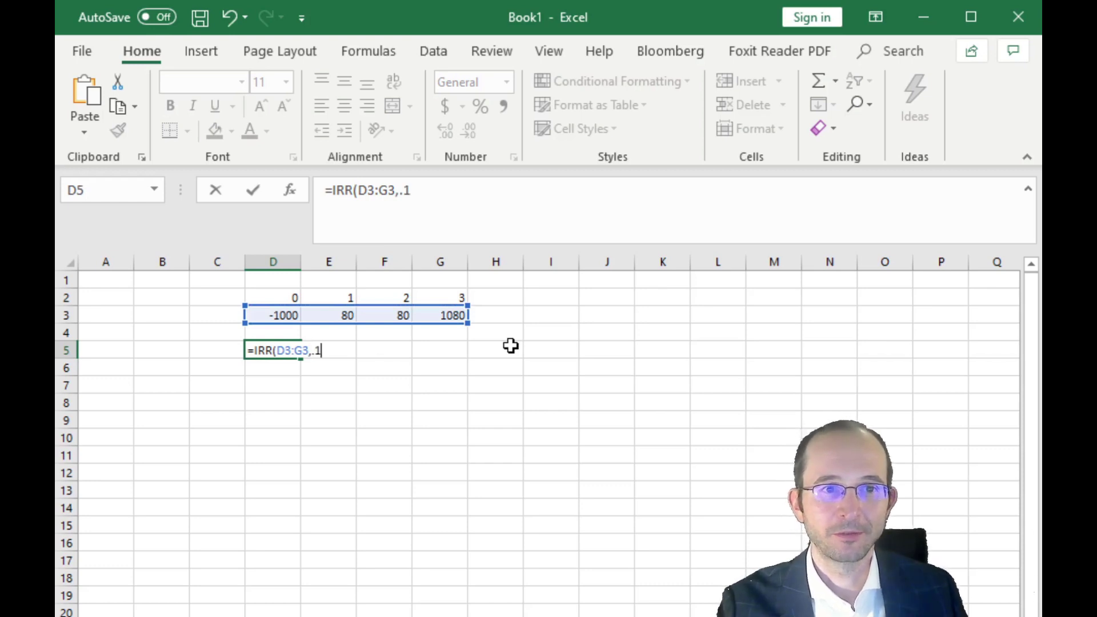
text())
key(Return)
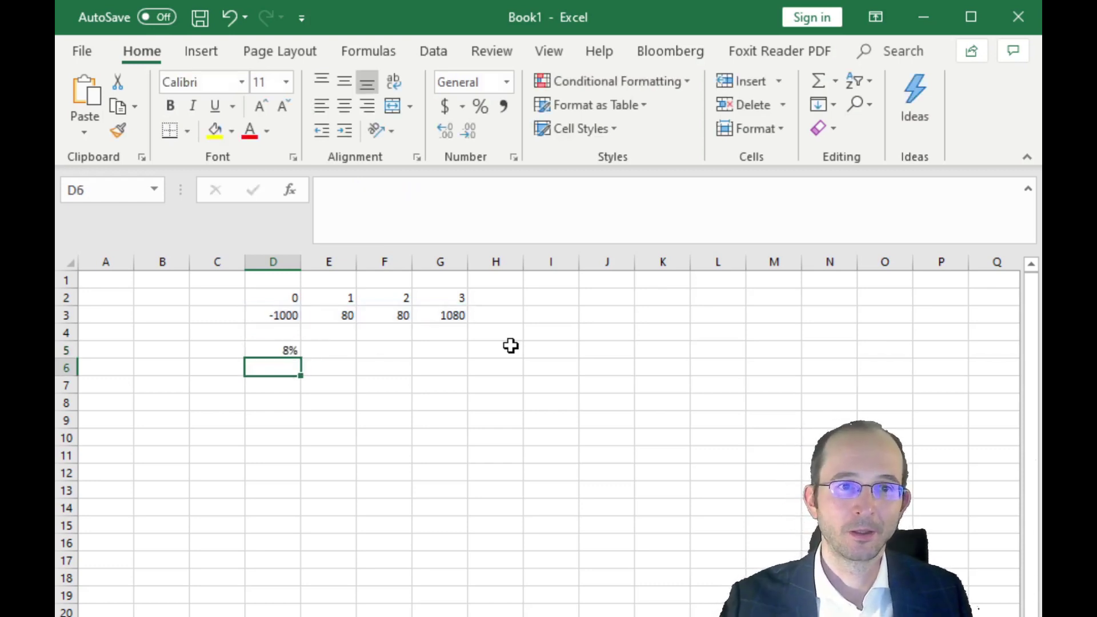
click(260, 350)
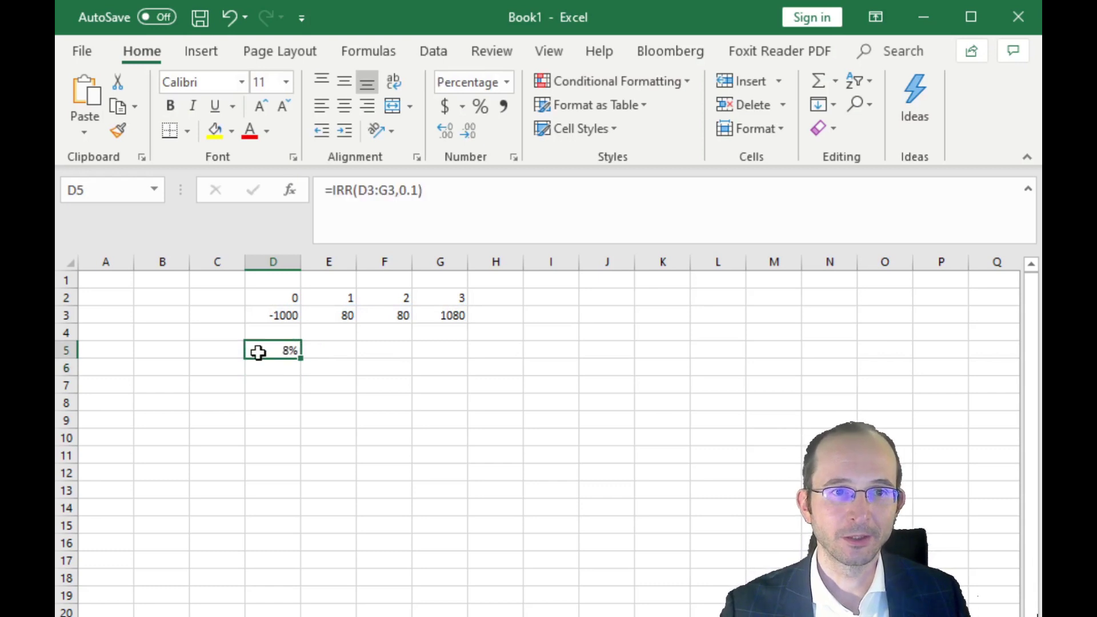
Label the yield result YTM in the cell to its left.
click(210, 360)
click(210, 350)
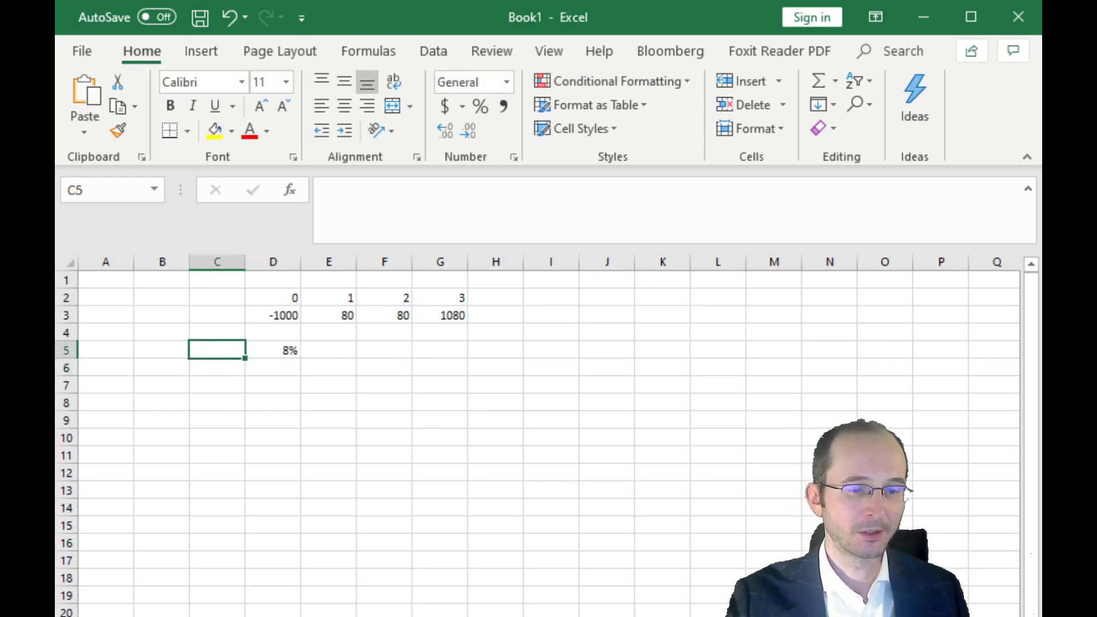
text(YTM)
click(273, 350)
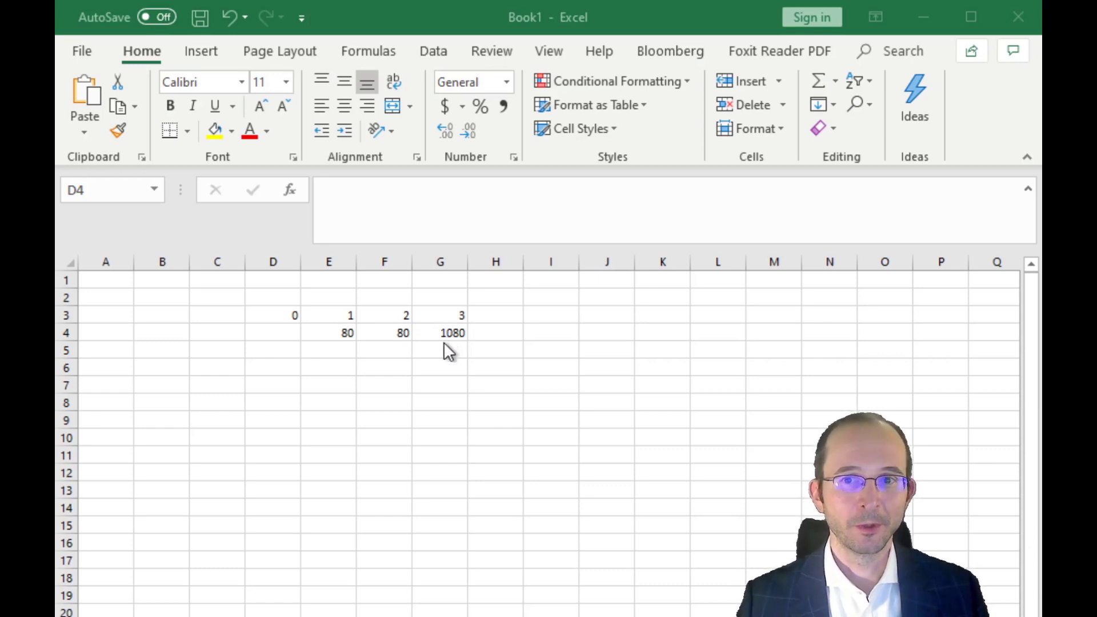
Enter -1100 as the period-0 cash flow in D4.
click(287, 340)
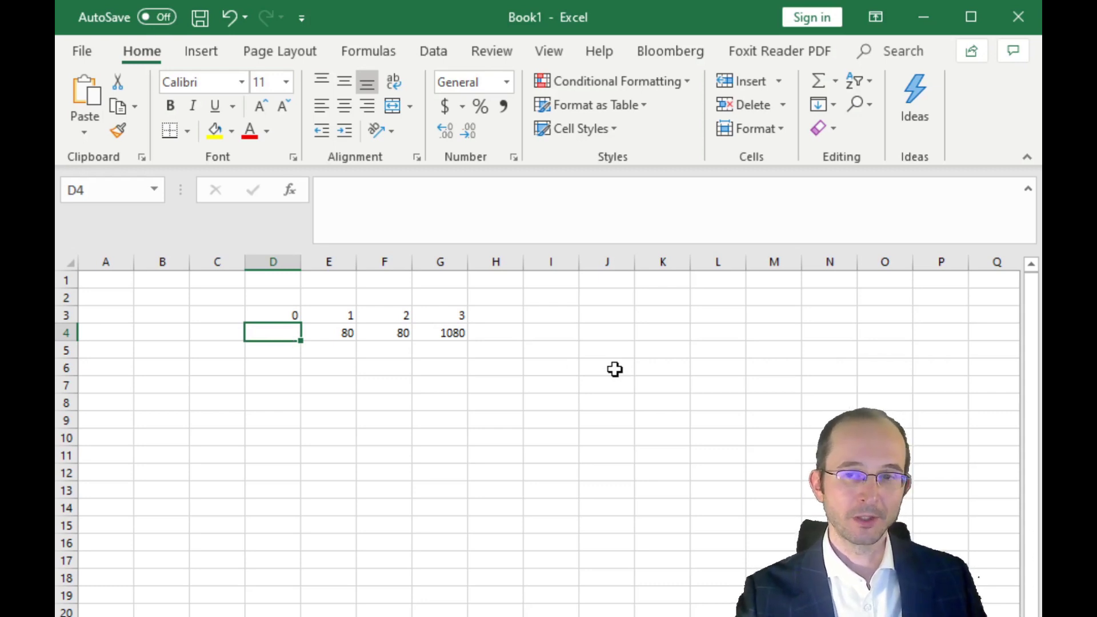
text(-)
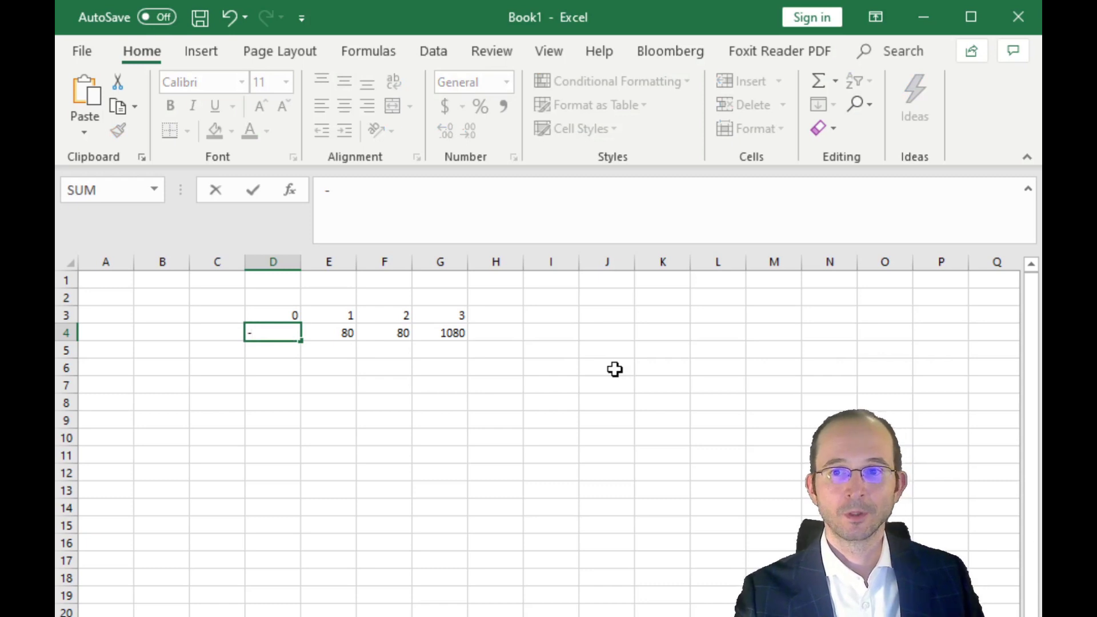
text(1100)
key(Return)
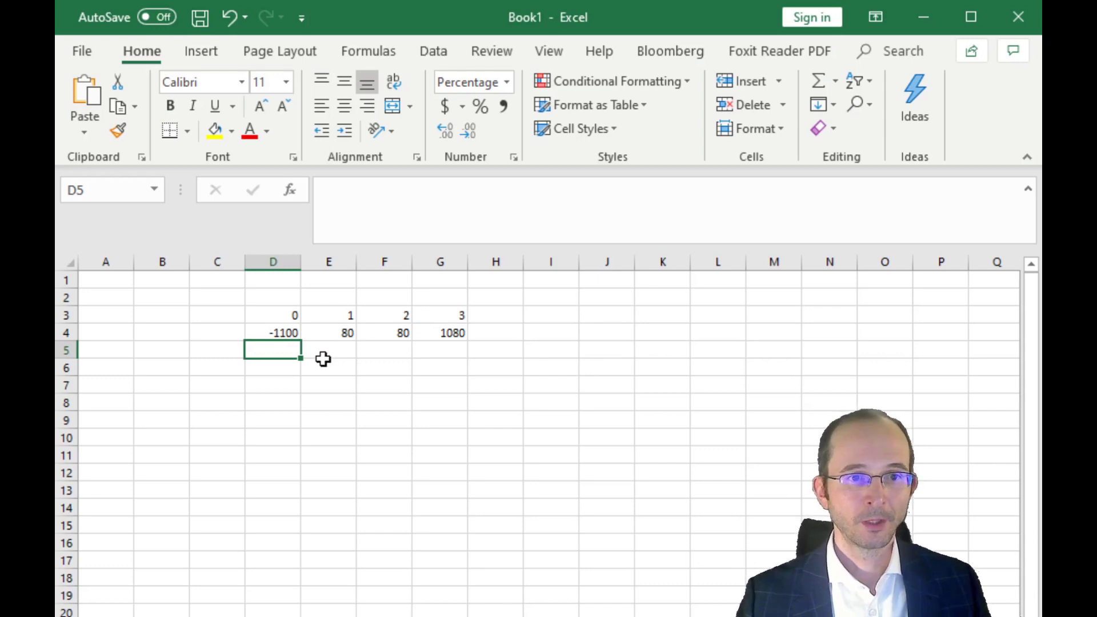
Label a row YTM and enter =IRR(D4:G4,.1) beside it in E6.
click(269, 371)
text(Y)
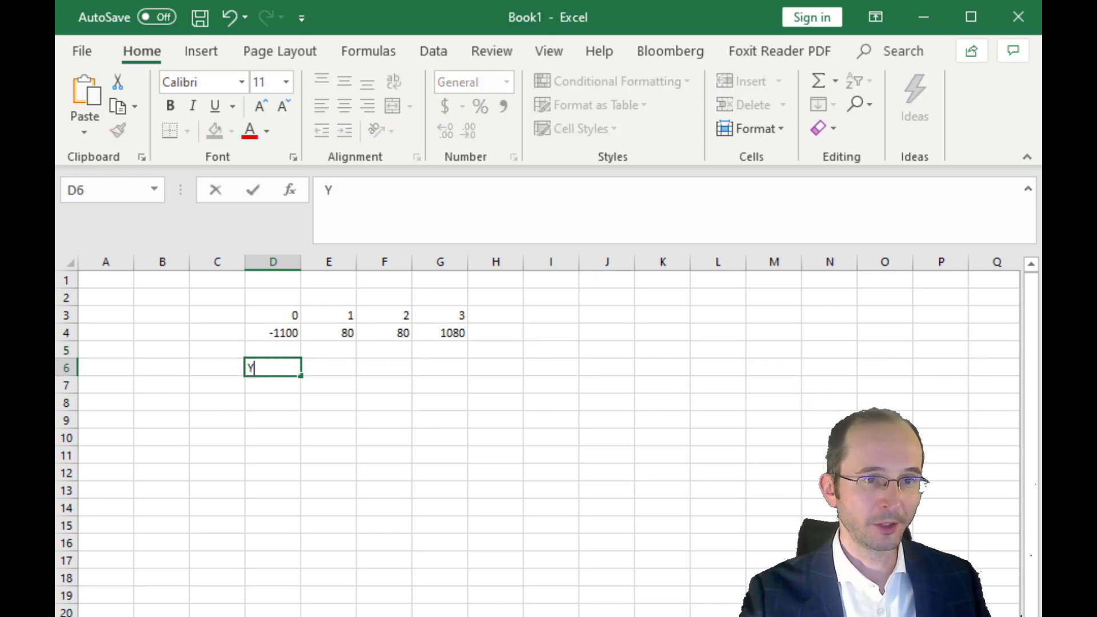
text(TM)
key(Tab)
text(=)
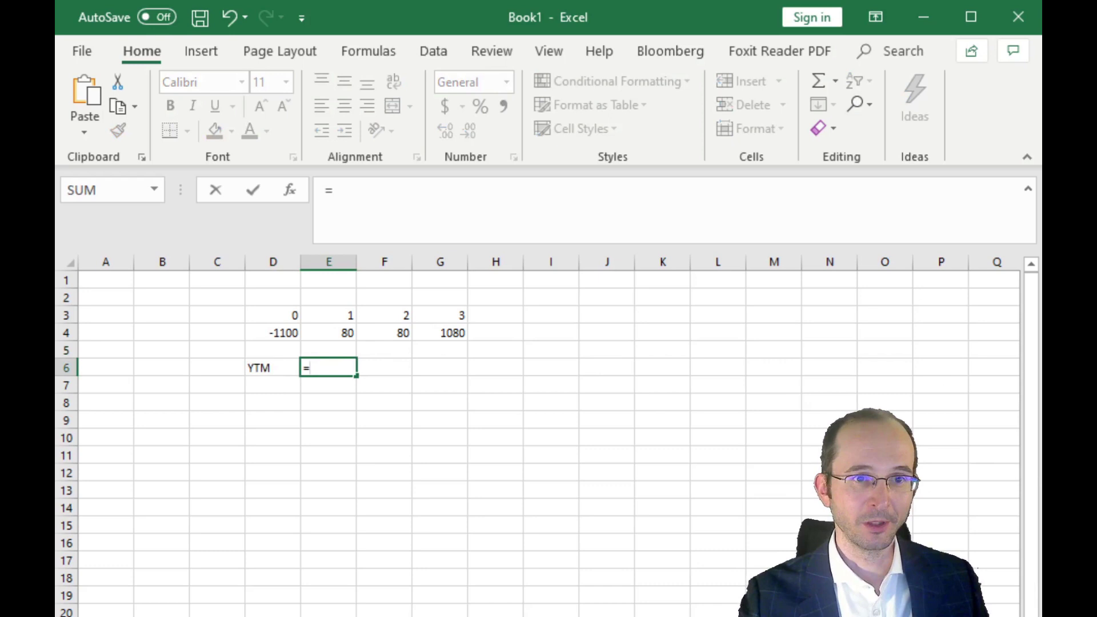
text(IRR()
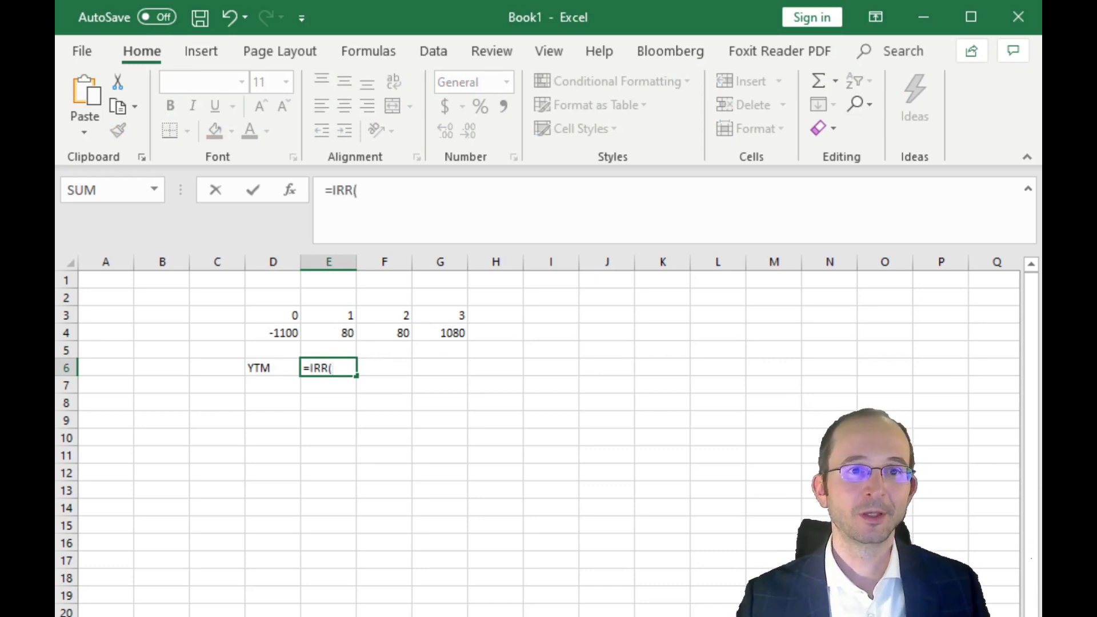
drag(278, 337, 440, 334)
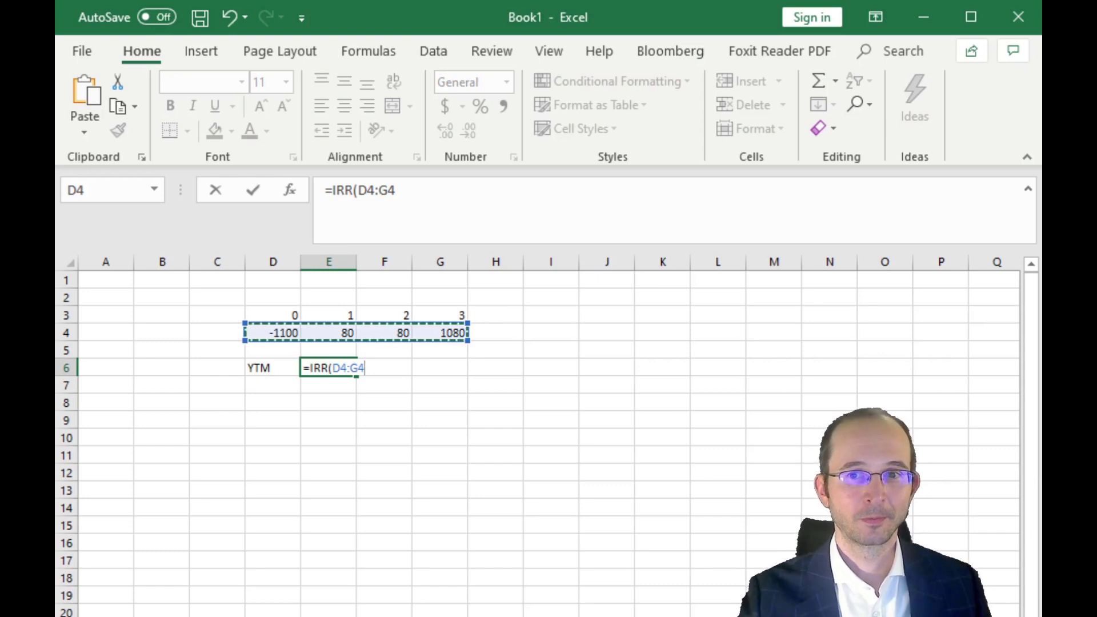
text(,.)
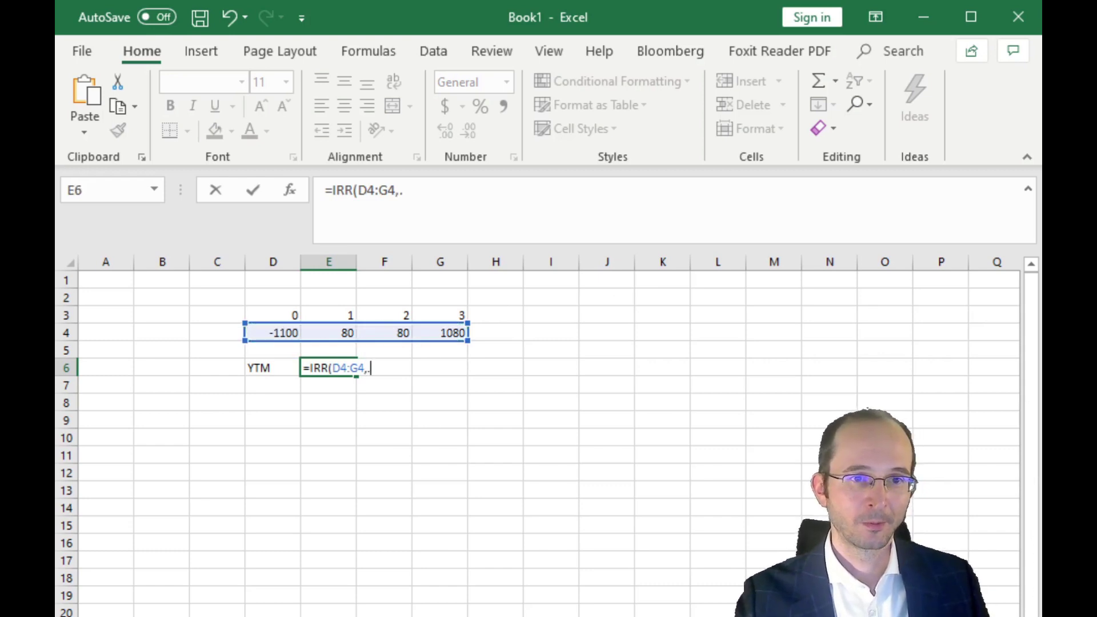
text(1))
key(Return)
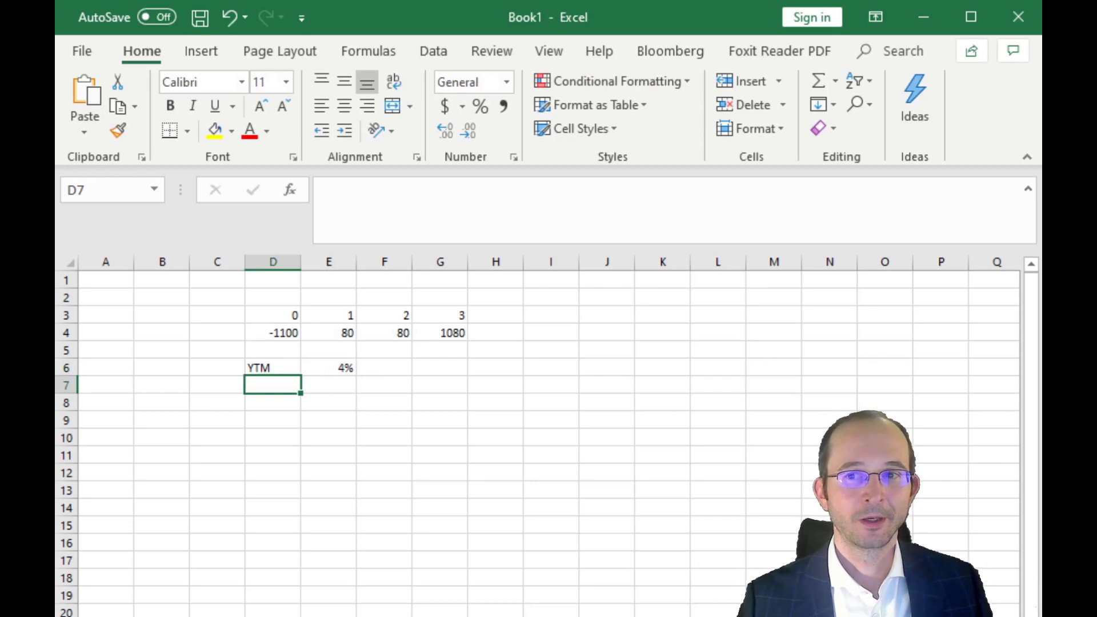
Format the yield with two decimals so it reads 4.37%.
click(346, 369)
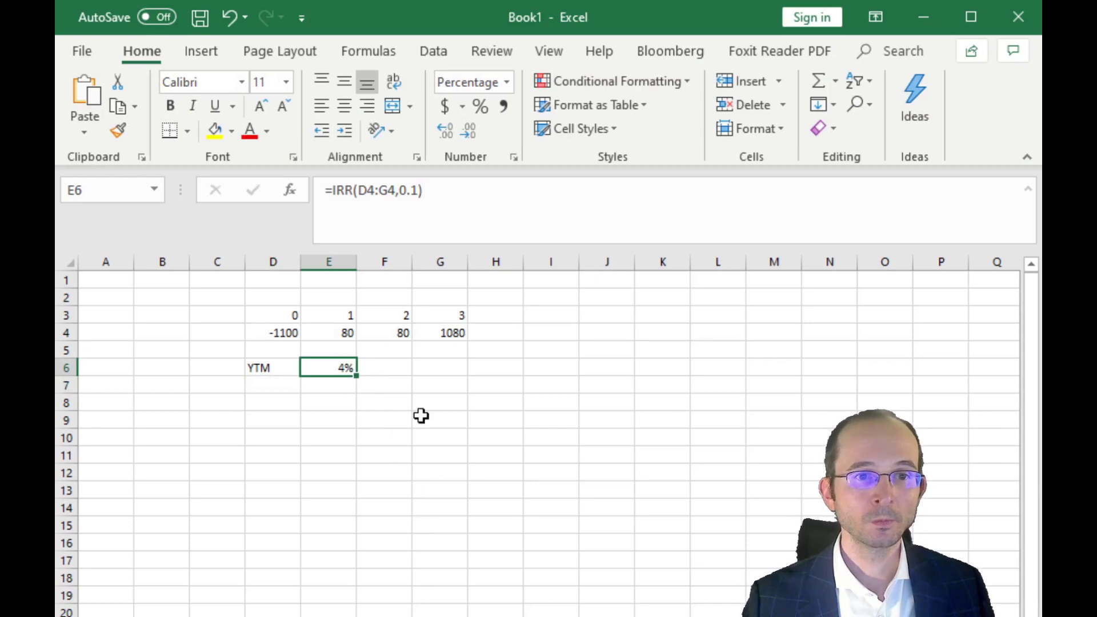
key(ctrl+1)
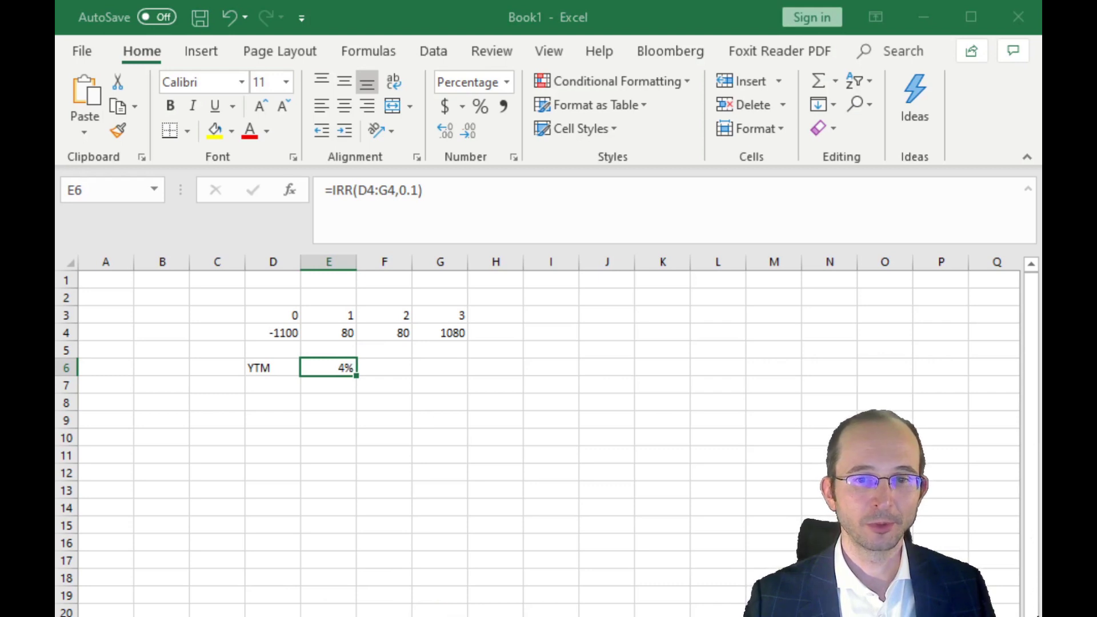
key(Return)
click(531, 384)
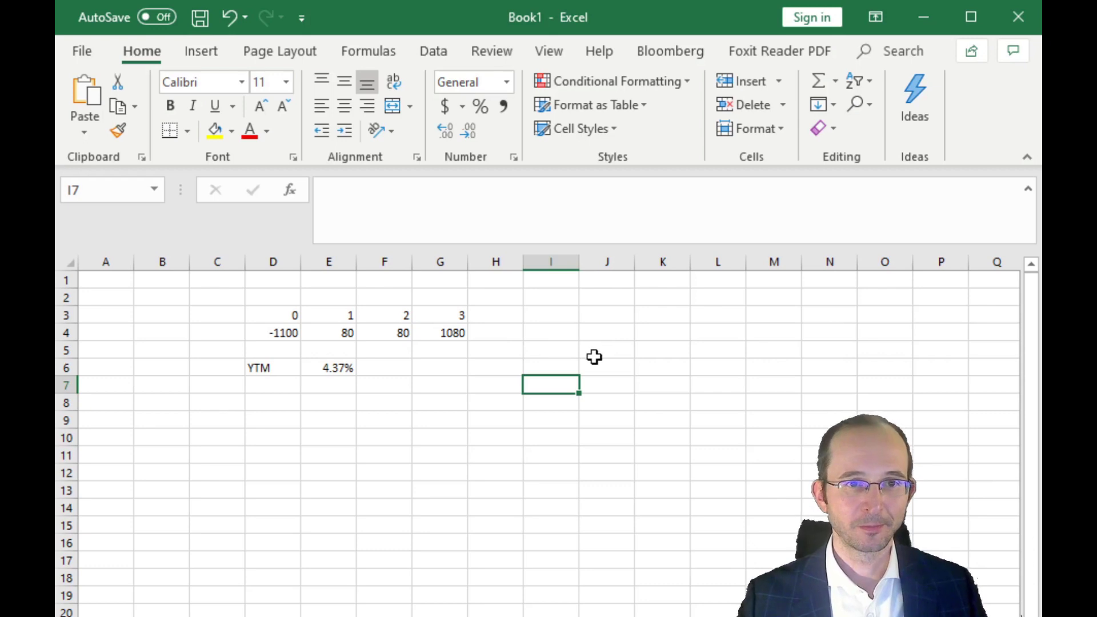
Type the PREM label in J4.
click(616, 333)
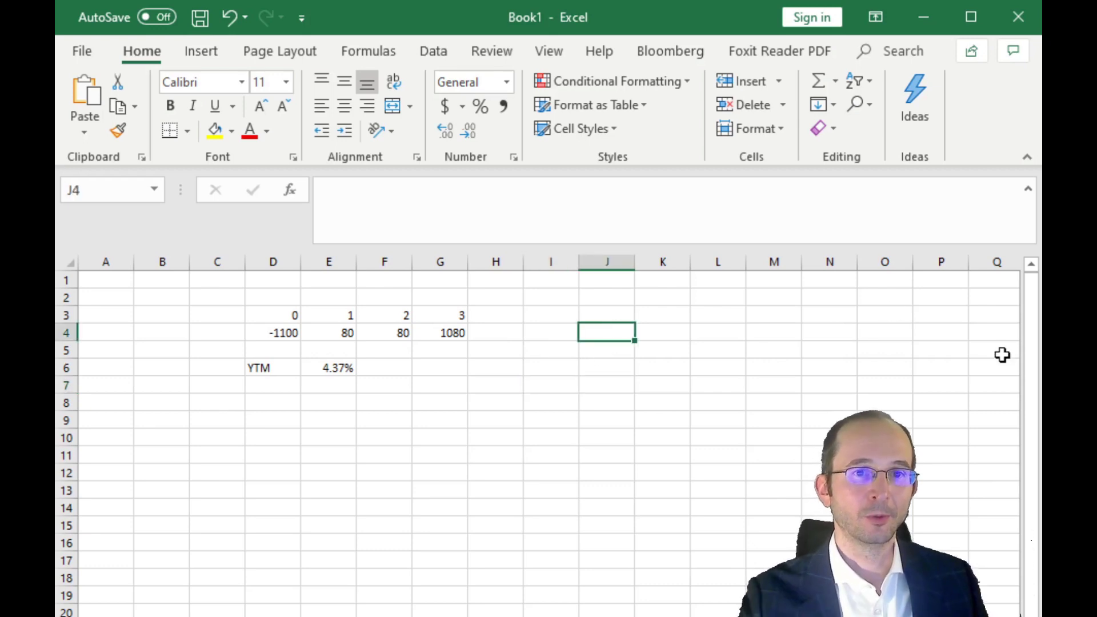
text(PREM)
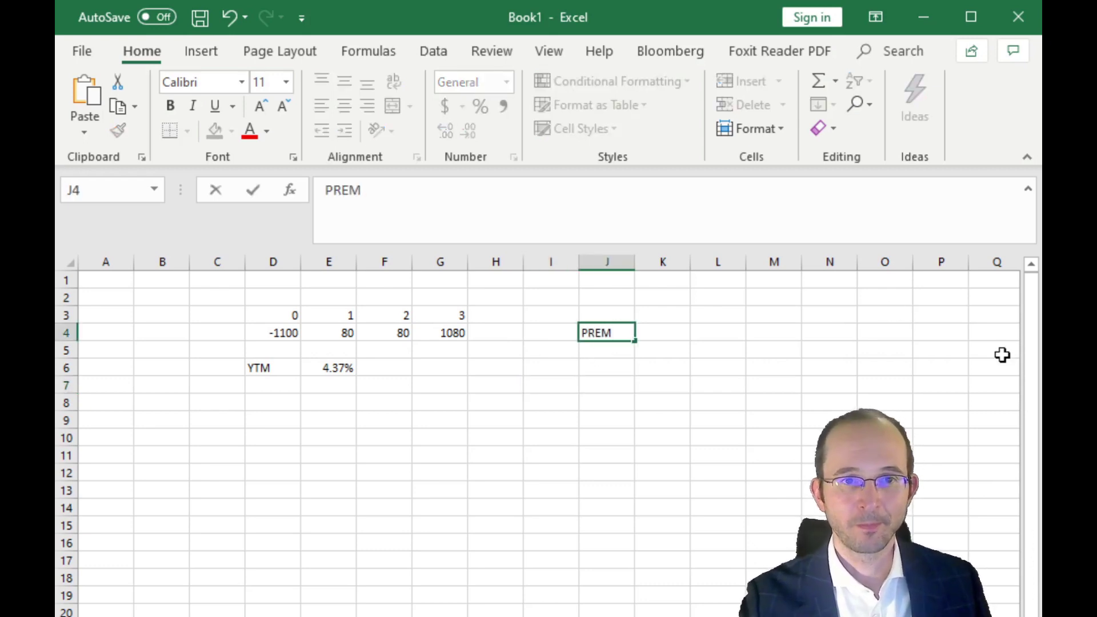
click(697, 524)
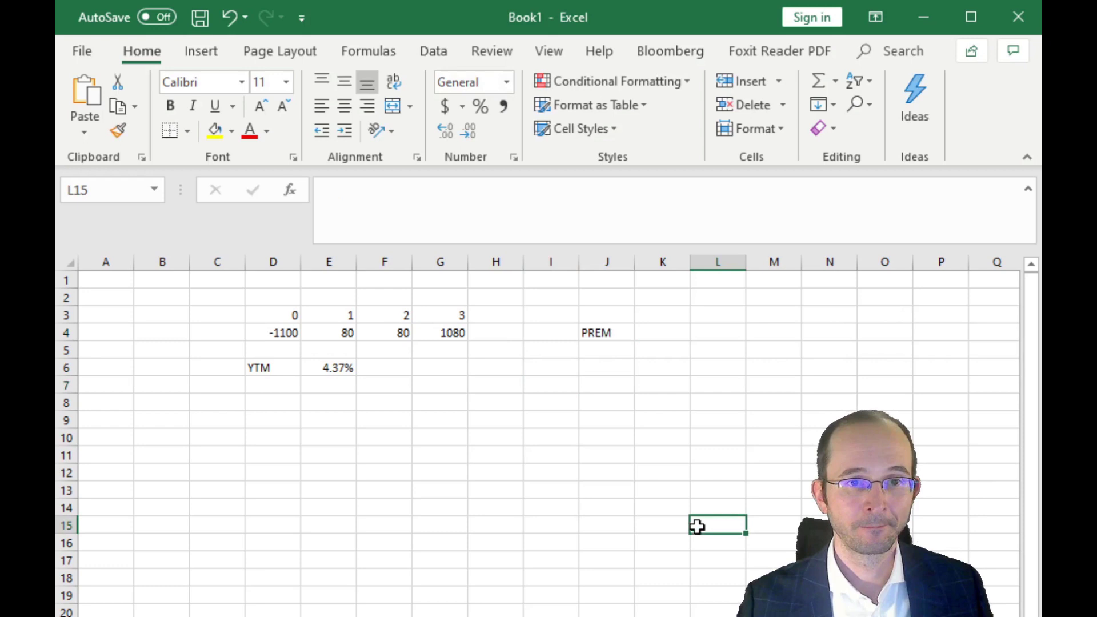
Paste the 4.37% yield from E6 as a value into L4.
click(336, 367)
key(ctrl+c)
click(705, 330)
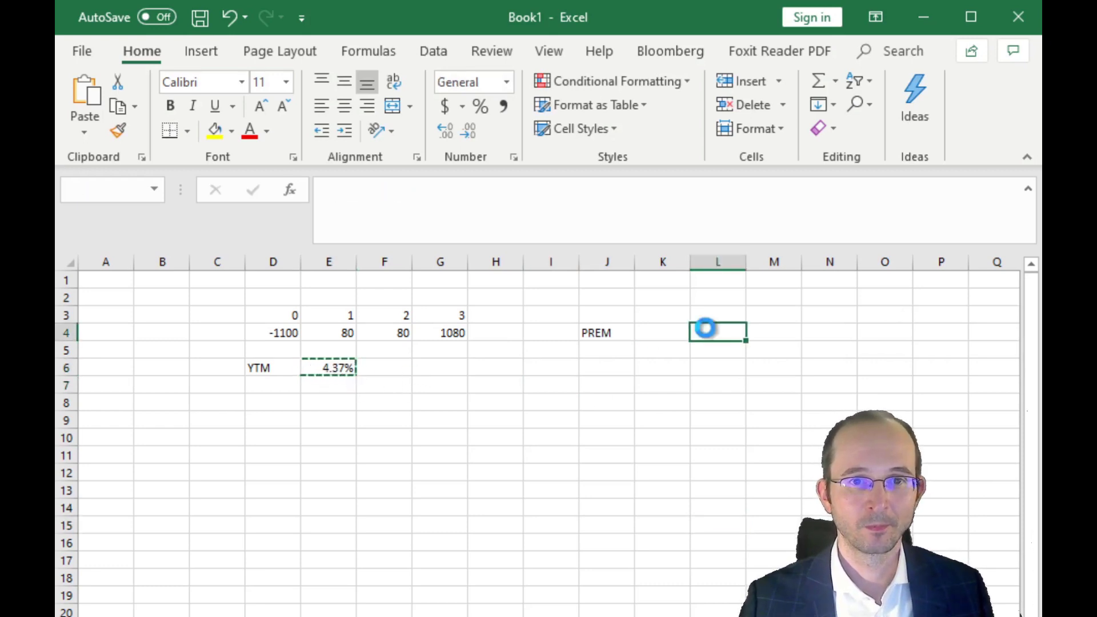
key(alt+h)
key(v)
key(v)
Enter the premium price 1100 in K4.
click(660, 327)
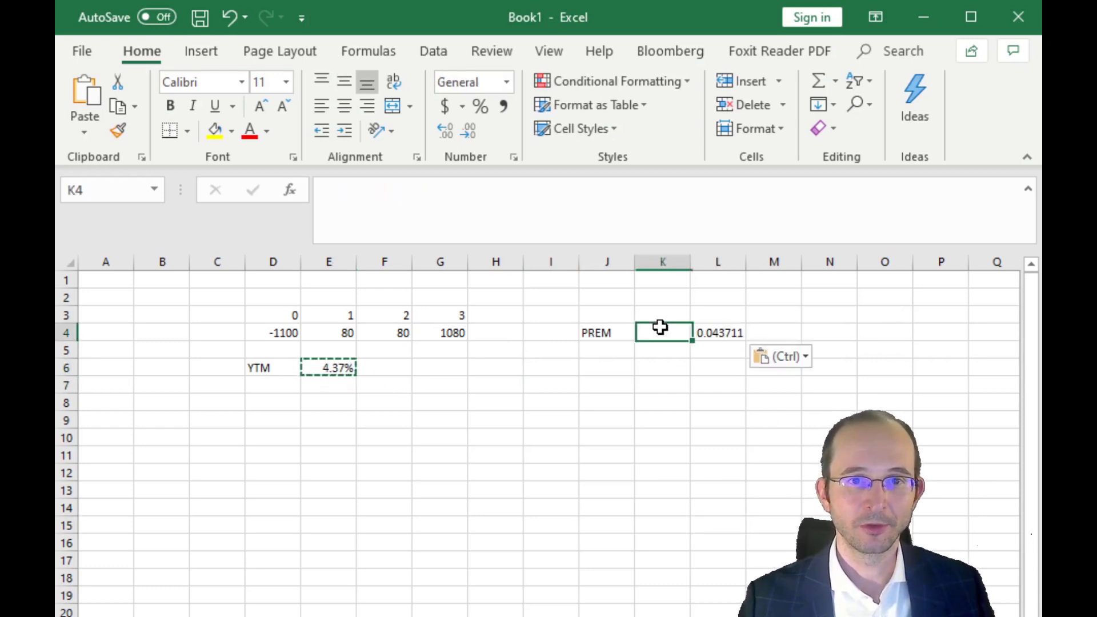
text(1100)
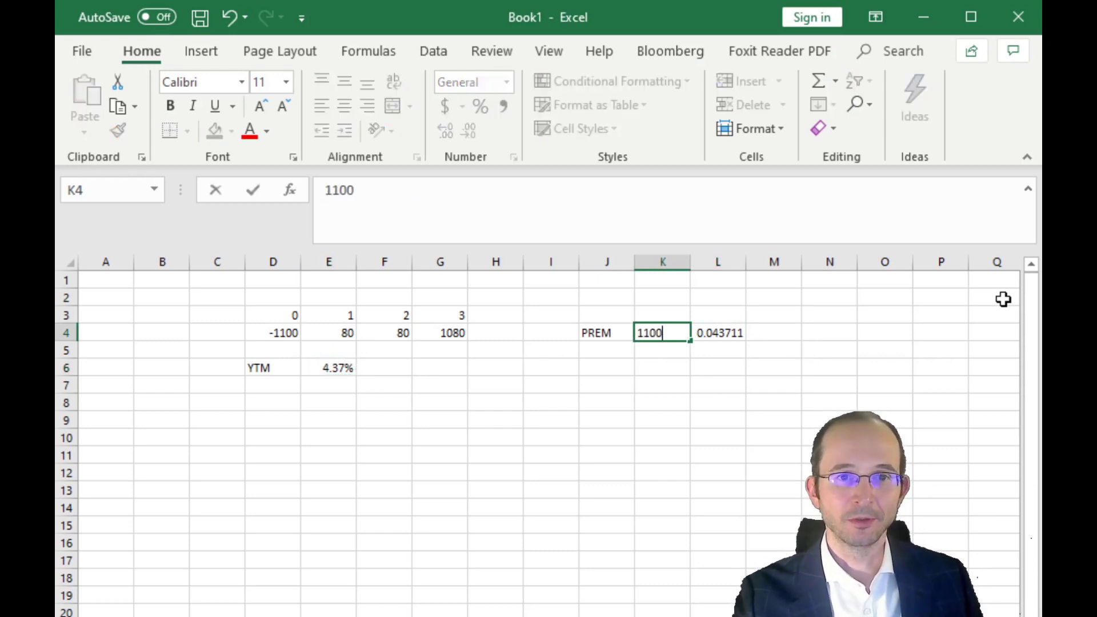
click(671, 385)
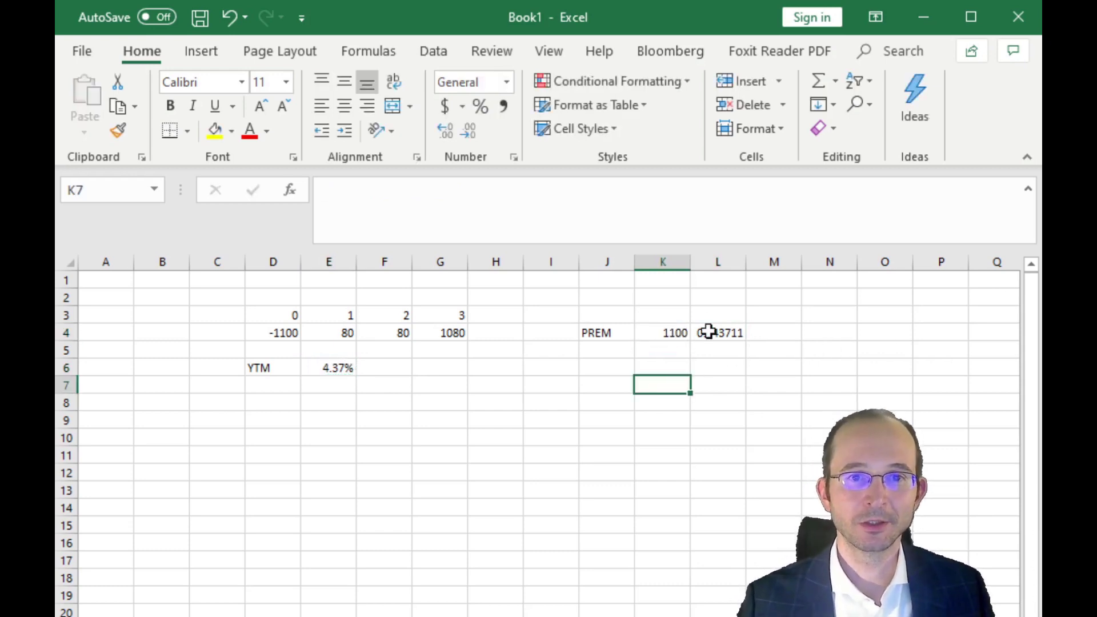
click(294, 334)
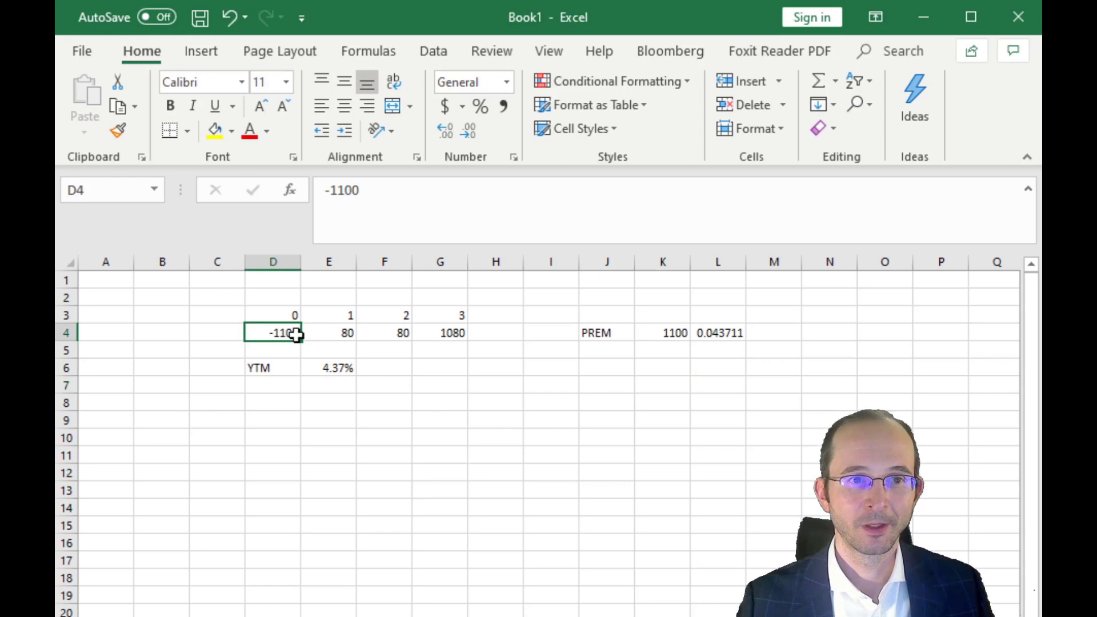
Change the period-0 cash flow in D4 to -1000 so YTM returns to 8.00%.
double_click(296, 335)
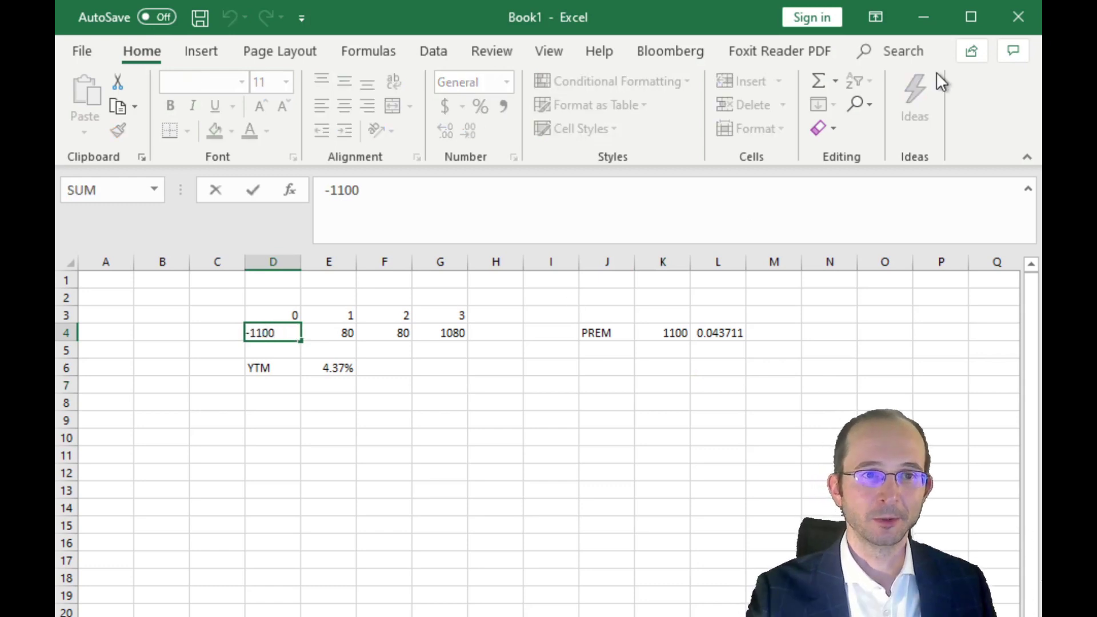
key(BackSpace)
text(0)
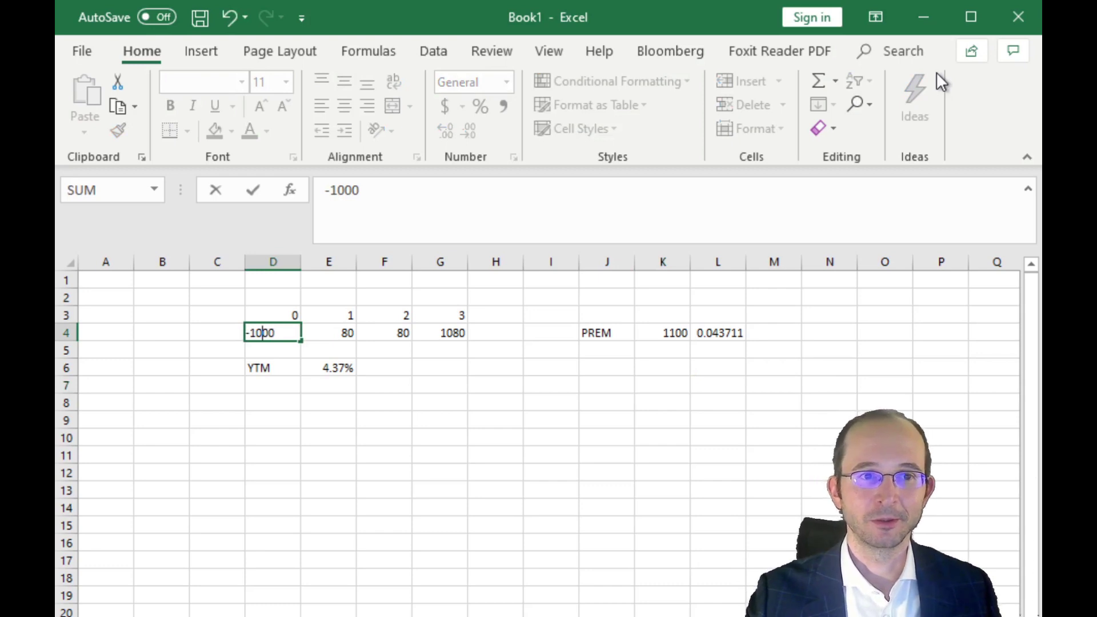
key(Return)
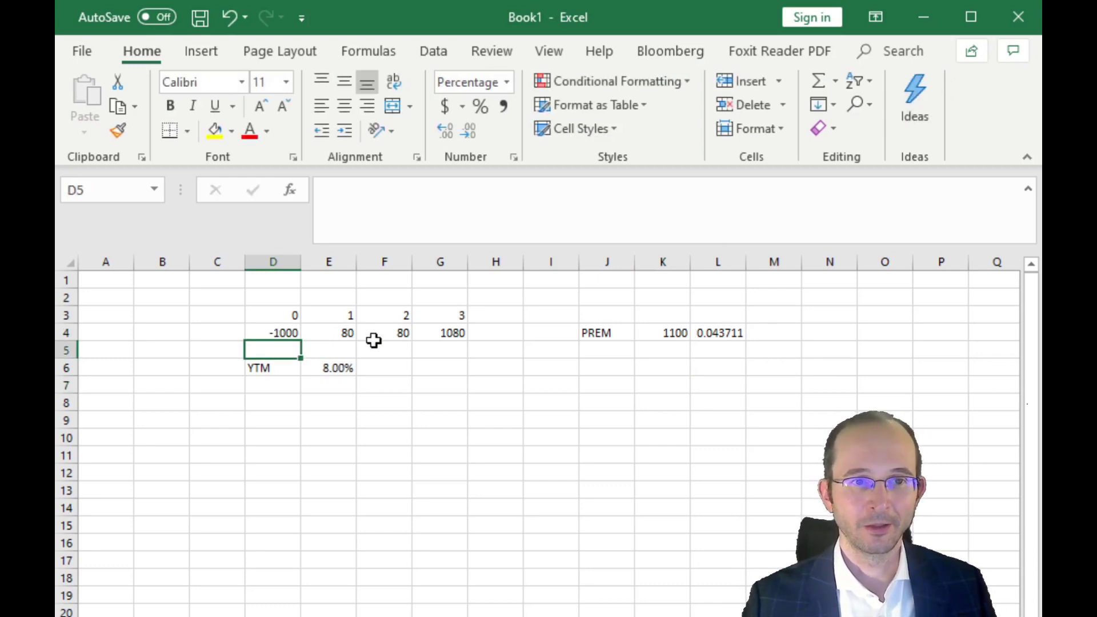
Copy the 8.00% yield from E6 into L5.
click(336, 367)
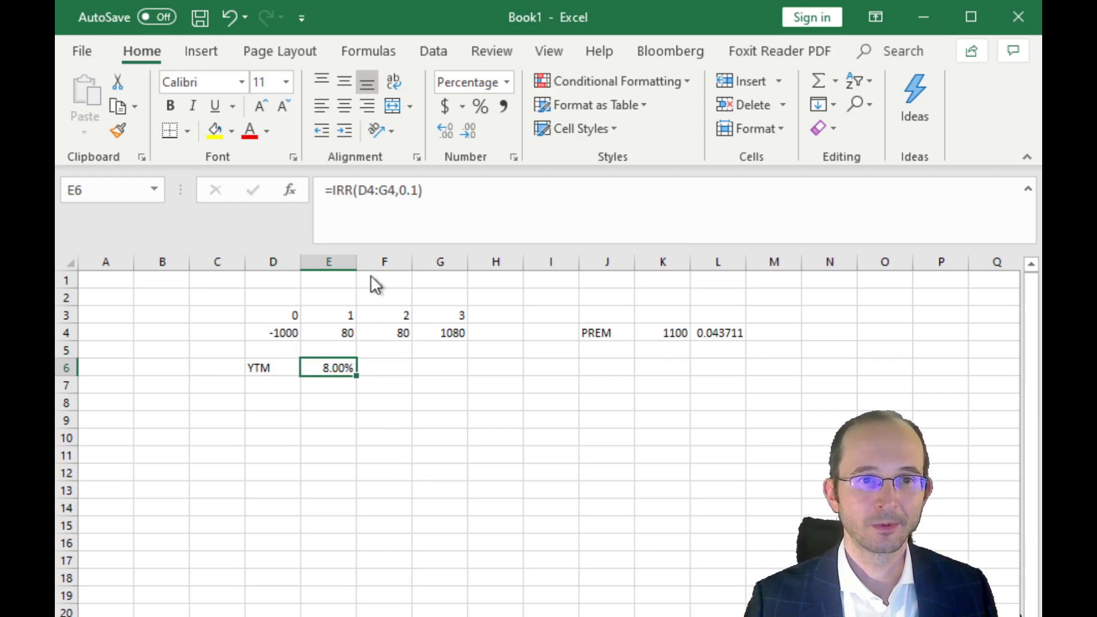
key(ctrl+c)
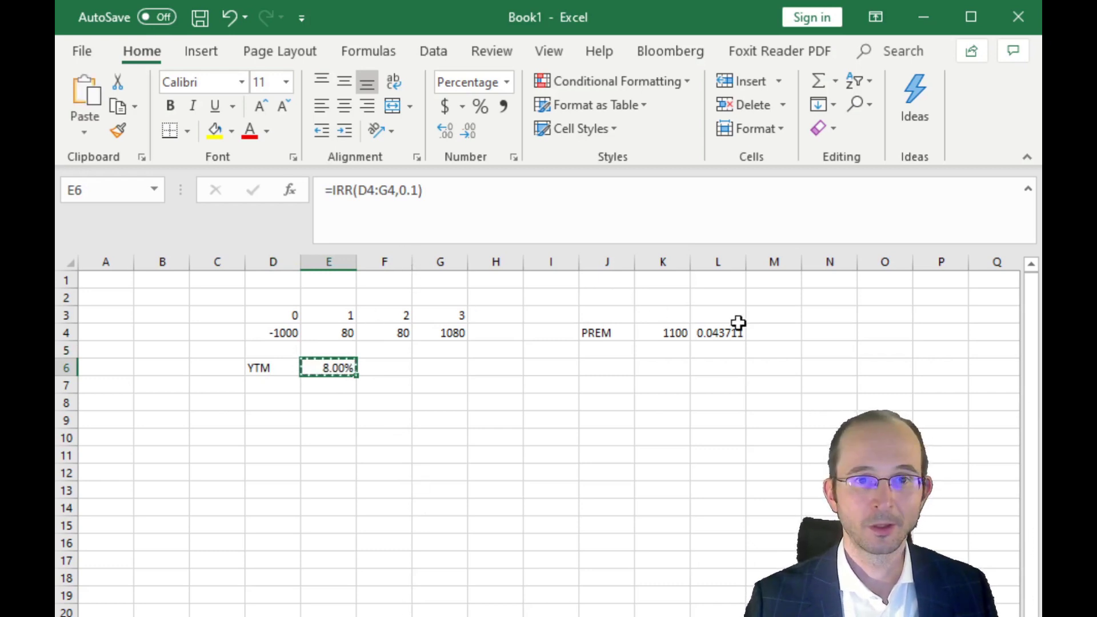
click(728, 350)
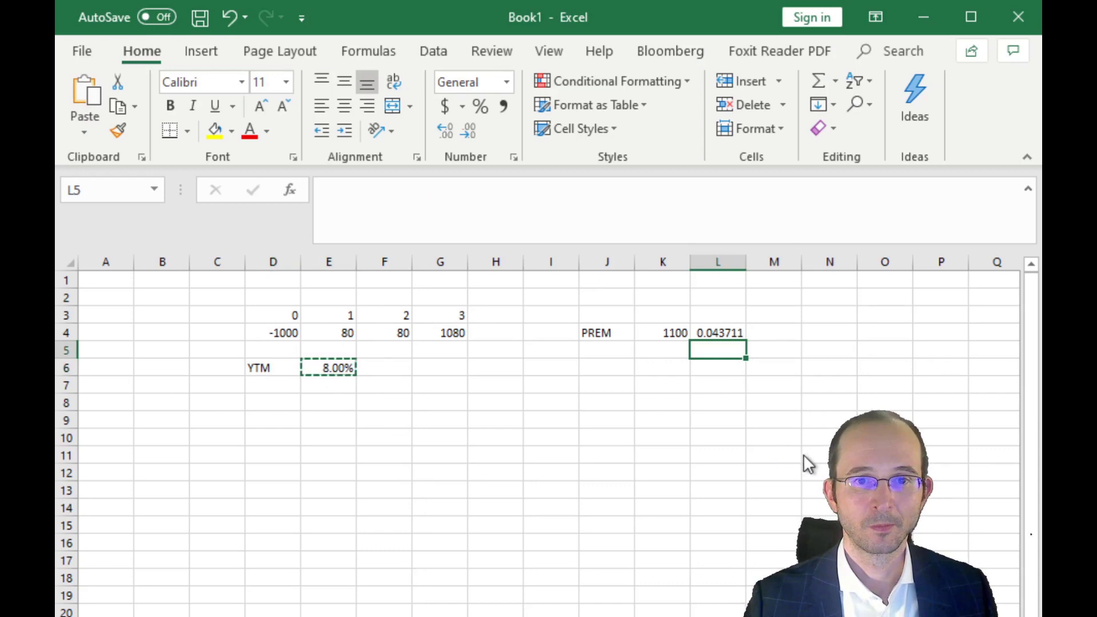
key(ctrl+v)
Enter the par price 1000 in K5.
click(650, 352)
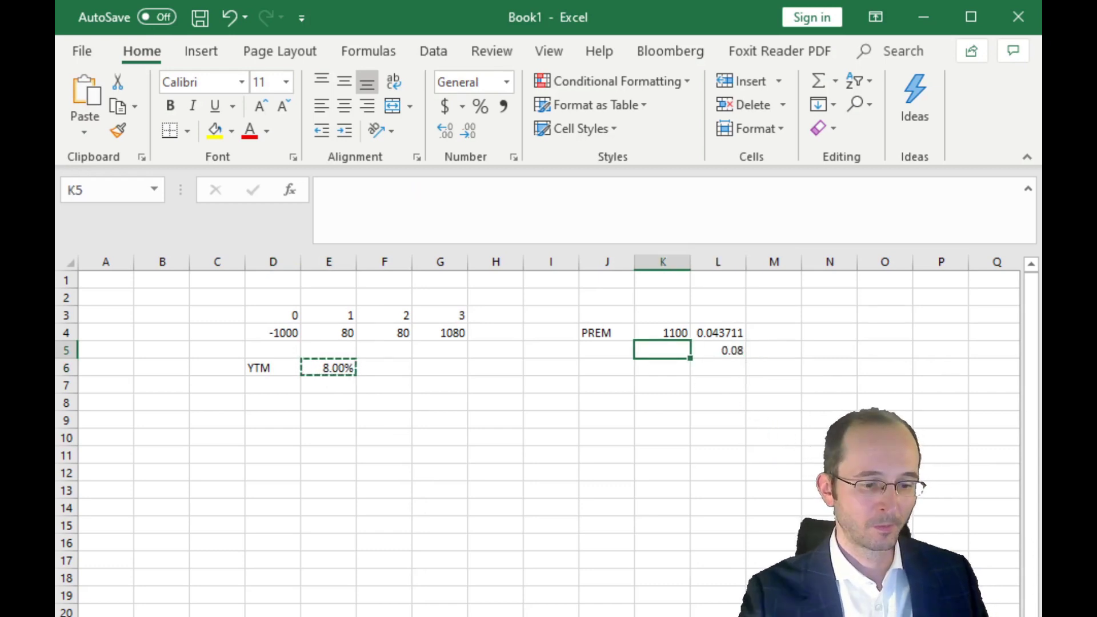
text(1000)
key(Return)
click(606, 350)
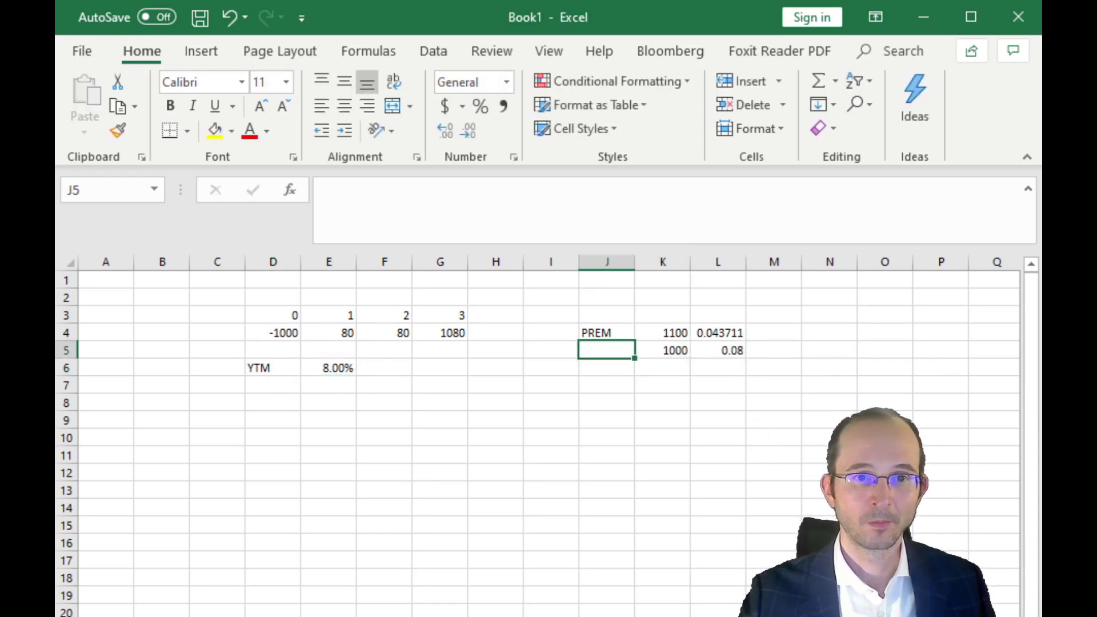
Label row 5 PAR, then reprice the bond by changing D4 to -900.
text(PAR)
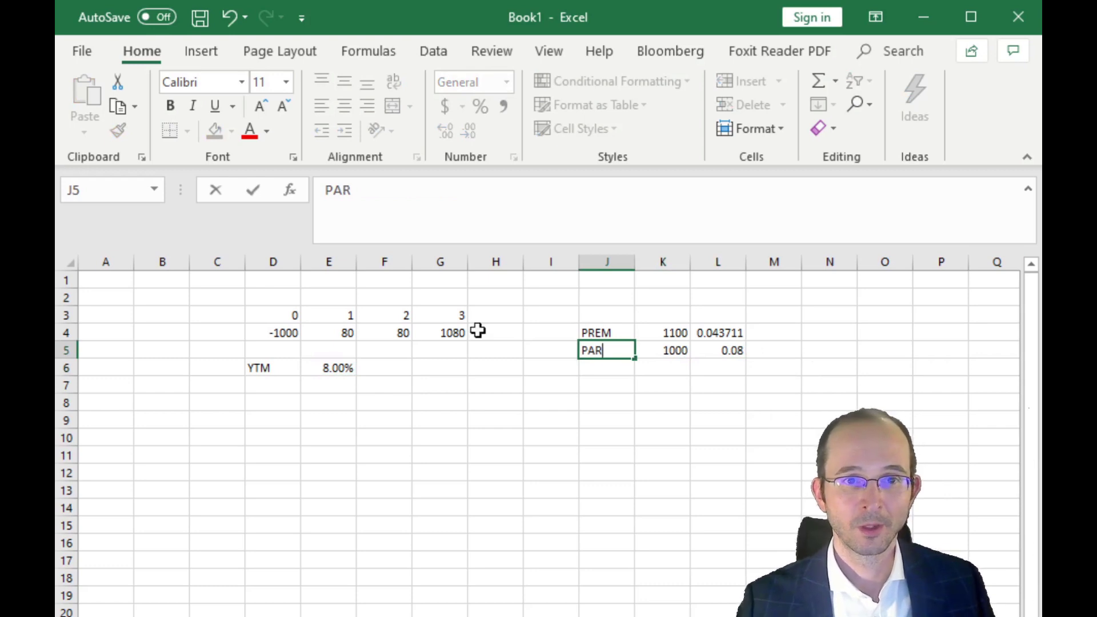
click(379, 351)
click(294, 332)
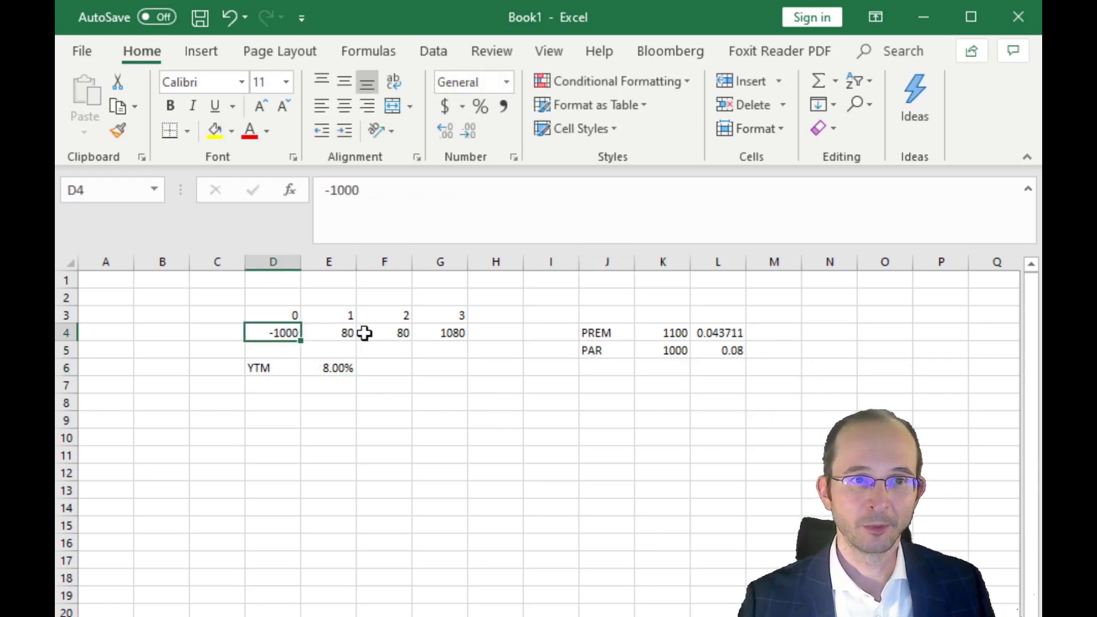
click(364, 201)
key(BackSpace)
key(BackSpace)
key(BackSpace)
key(BackSpace)
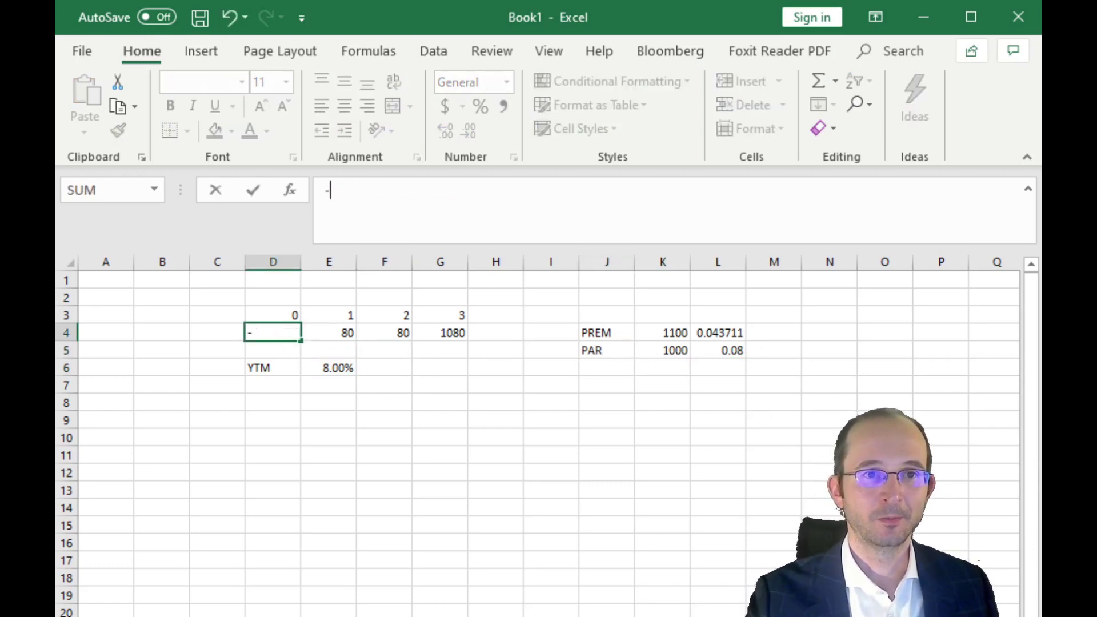
text(900)
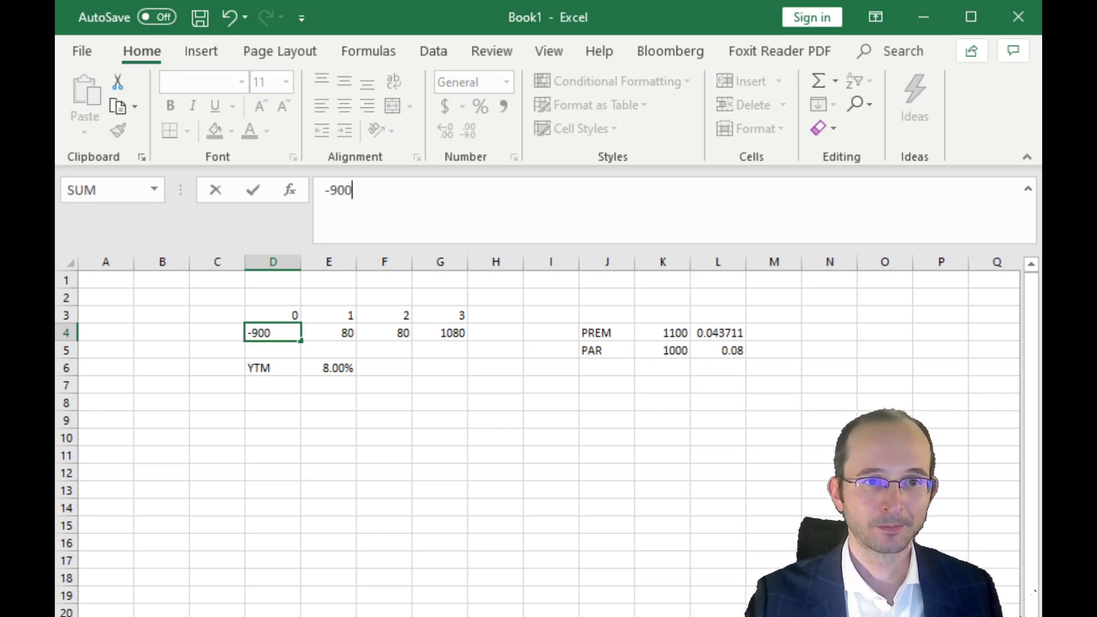
key(Return)
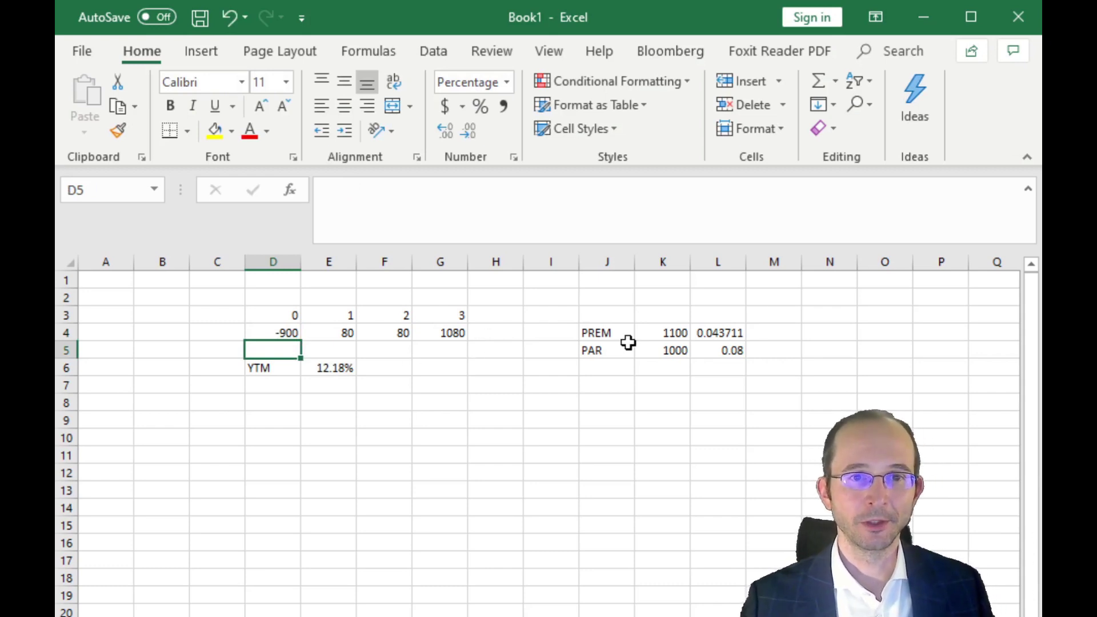
Label row 6 DISC and paste the 12.18% yield into L6.
click(620, 361)
text(DISC)
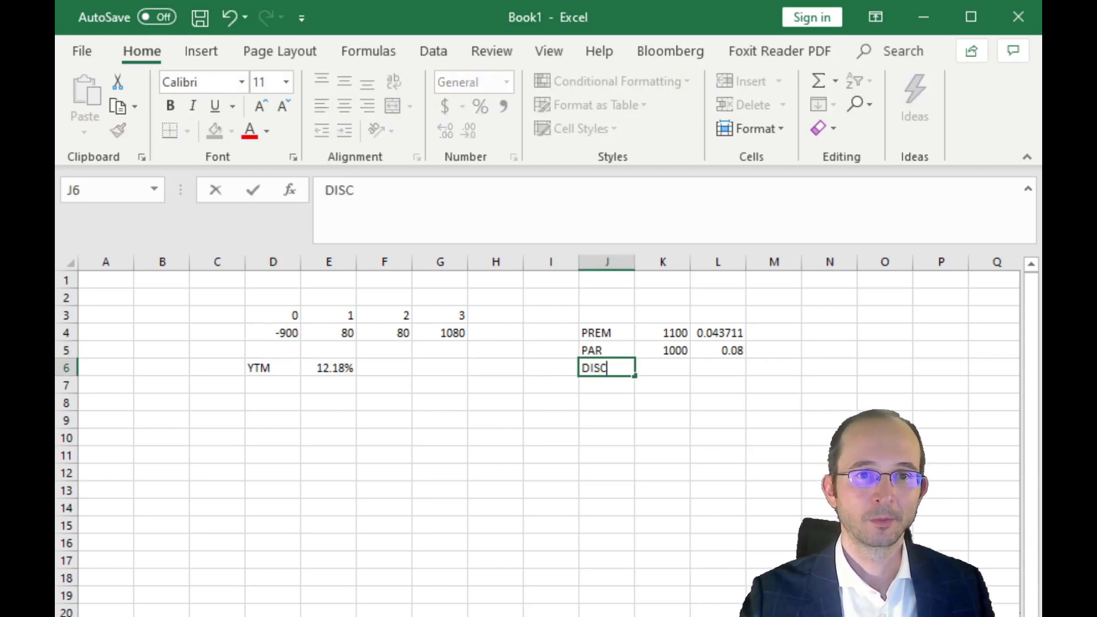
click(335, 354)
click(347, 372)
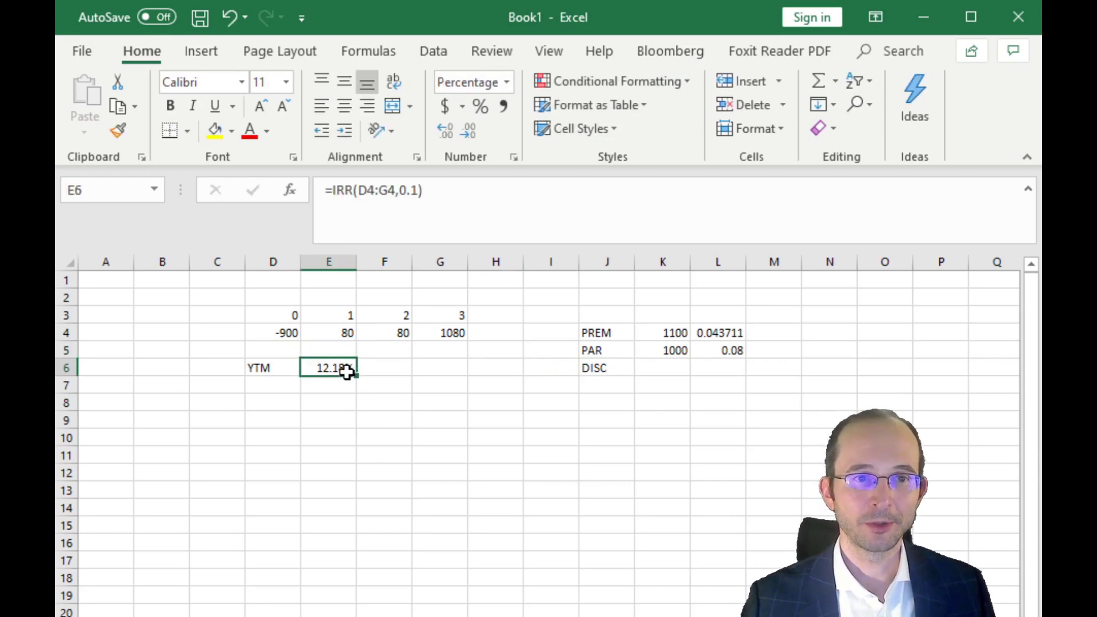
key(ctrl+c)
click(730, 367)
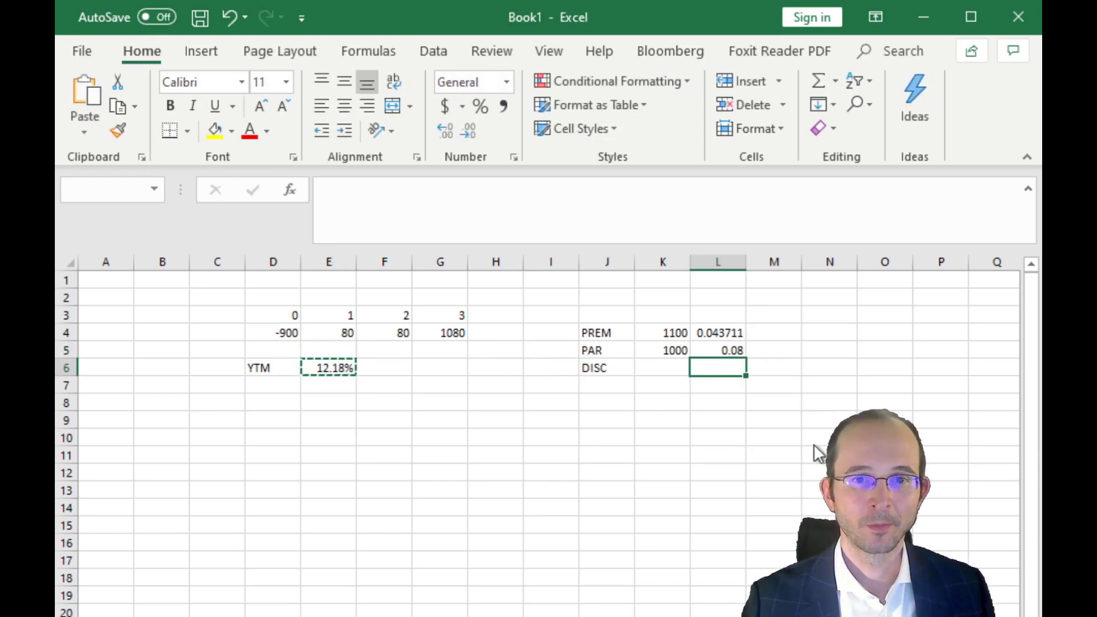
key(ctrl+v)
Enter the discount price 900 in K6.
click(663, 353)
click(662, 368)
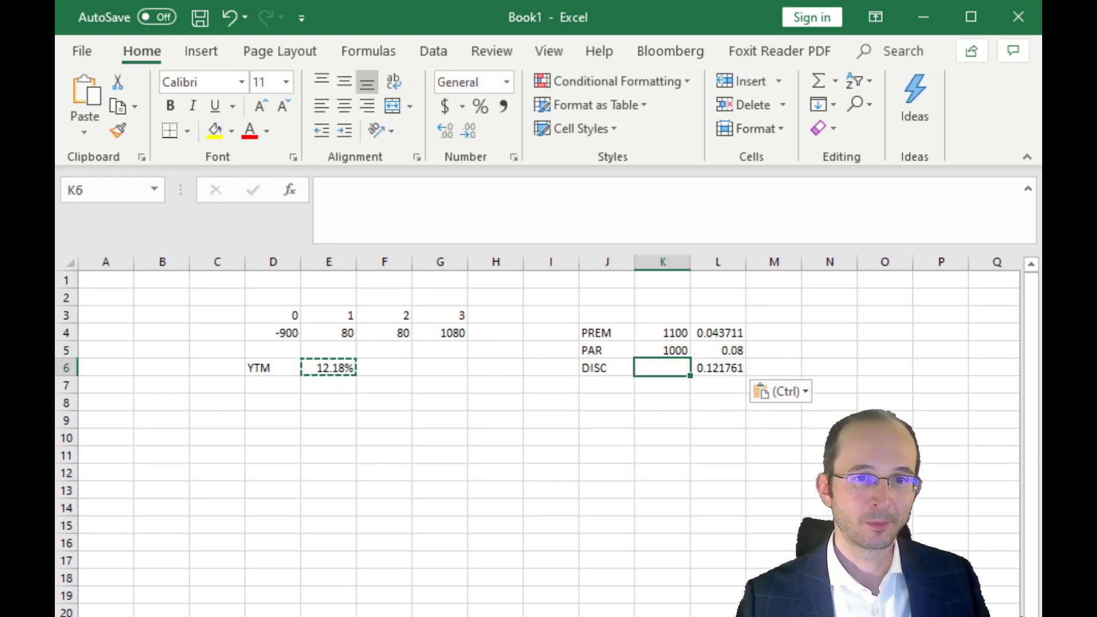
text(900)
key(Return)
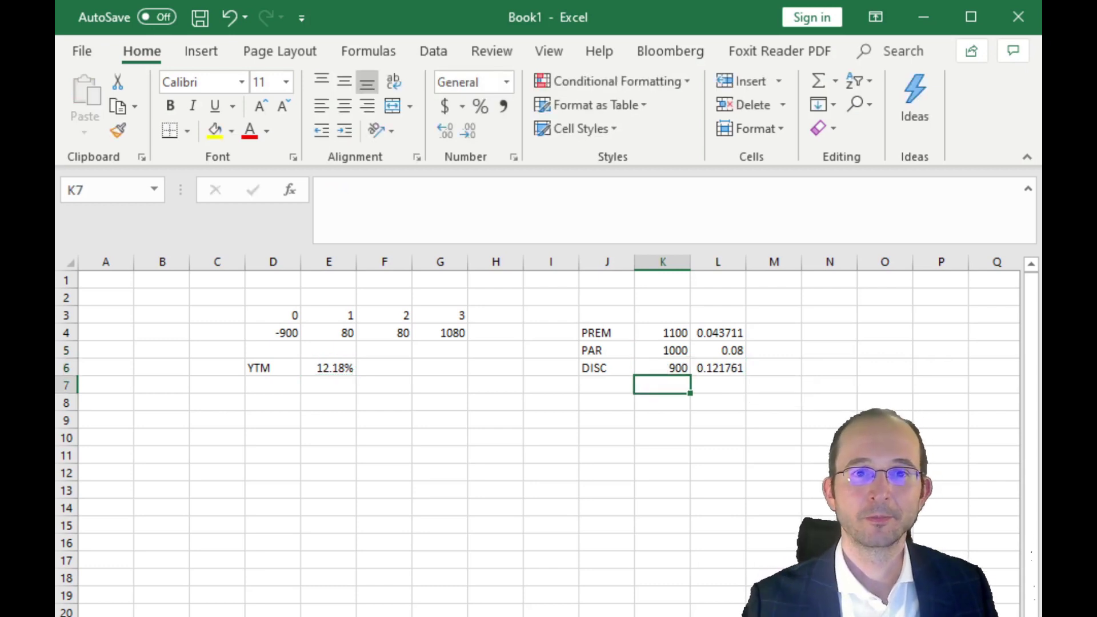
Add the column headings YTM and CY above the yields and current yields.
click(736, 313)
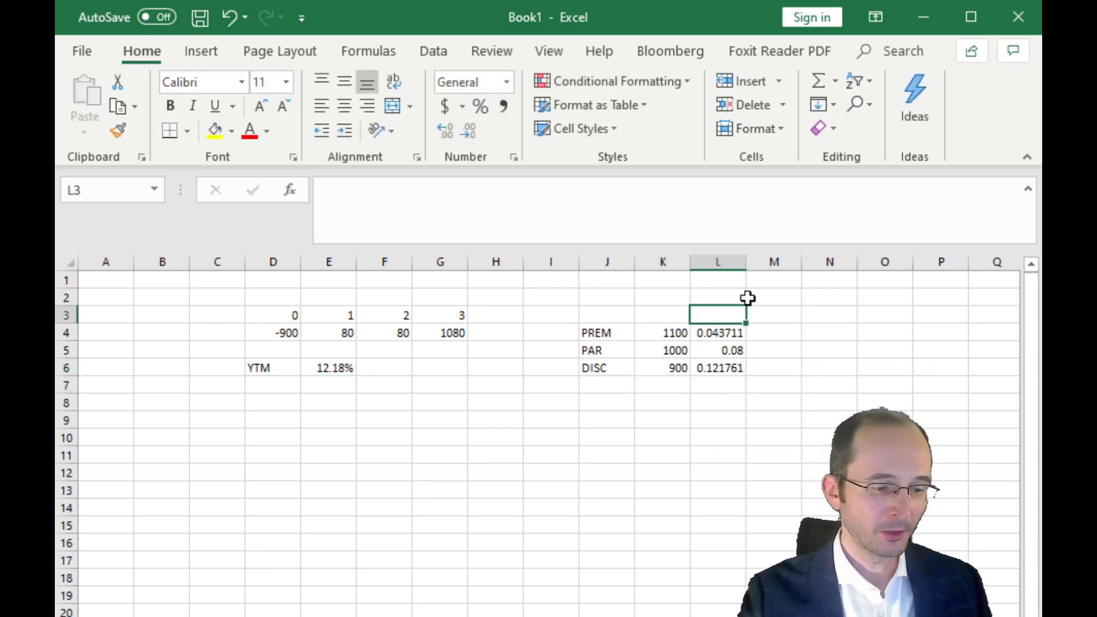
text(YTM)
key(Tab)
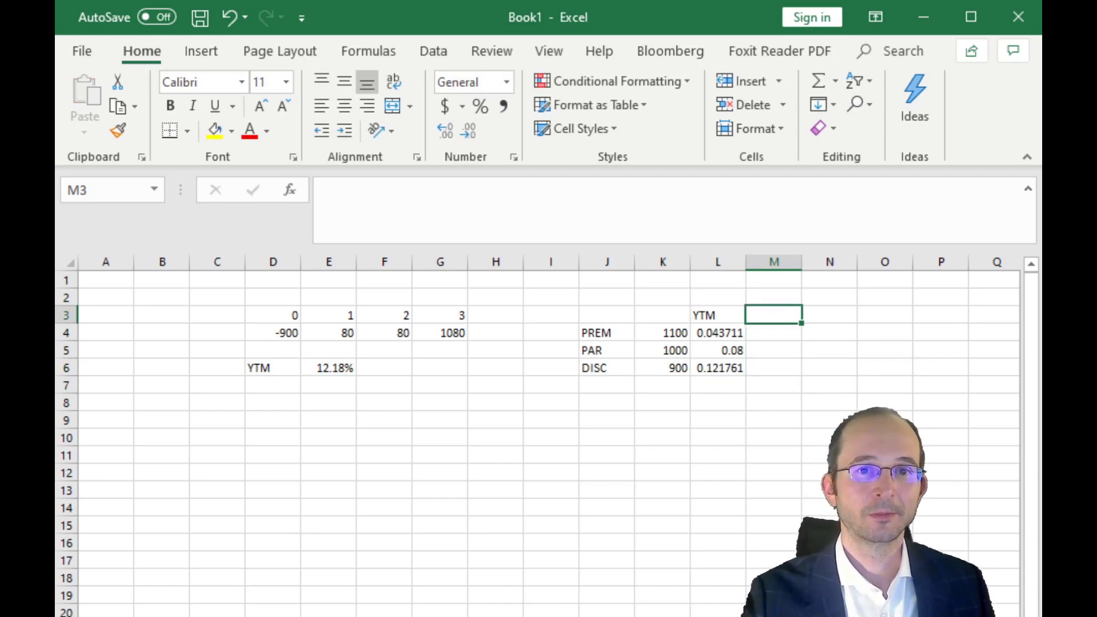
text(CY)
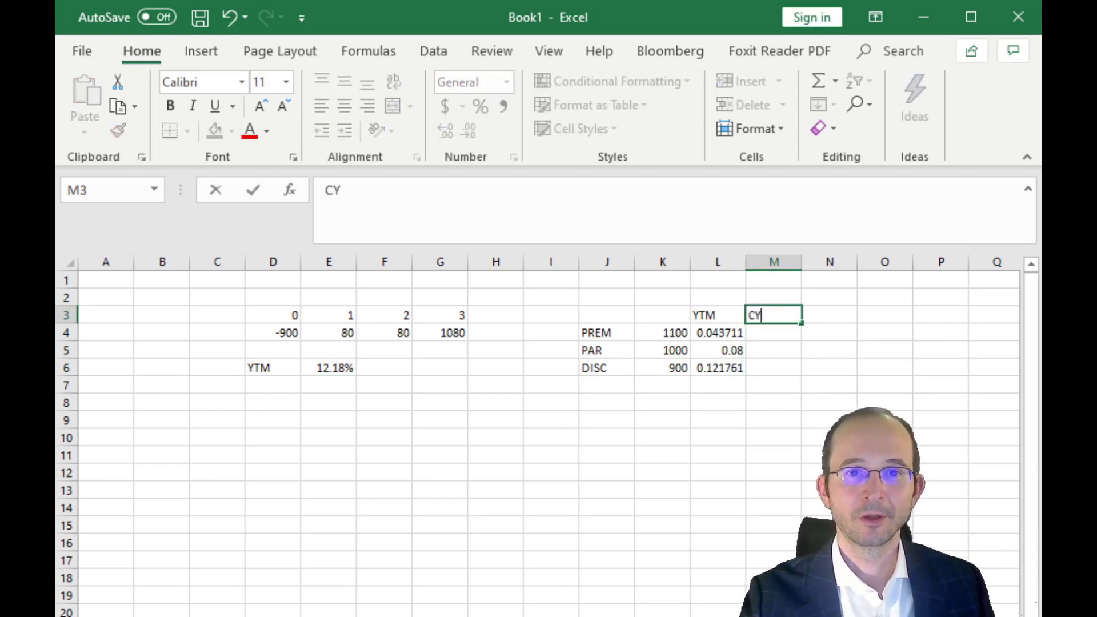
key(Return)
Enter the premium bond's current-yield formula =E4/K4 in M4.
click(773, 332)
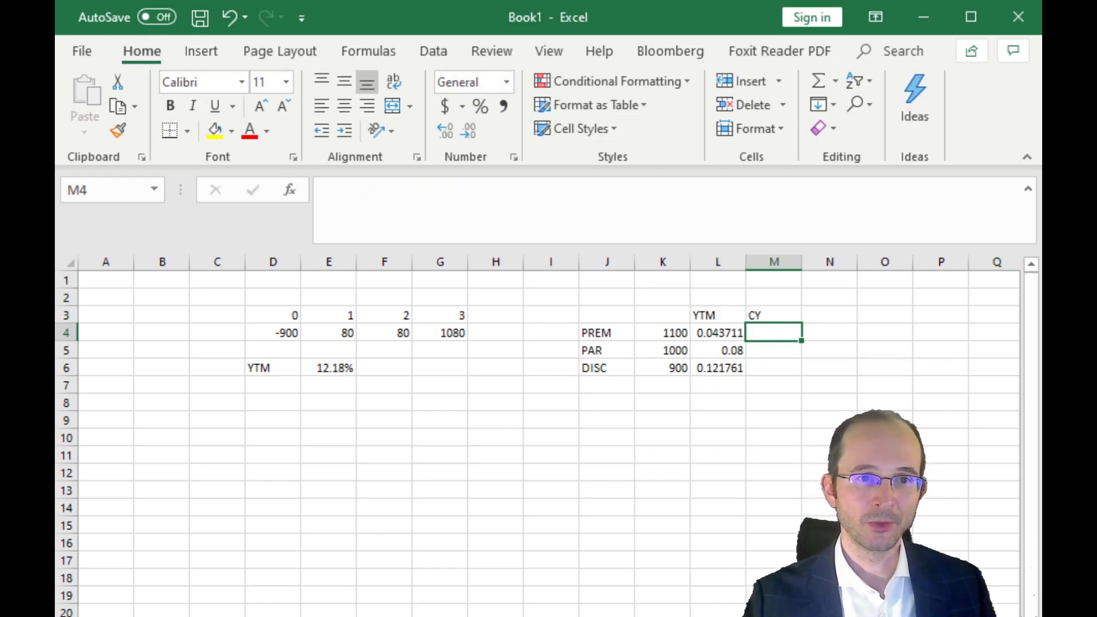
text(=)
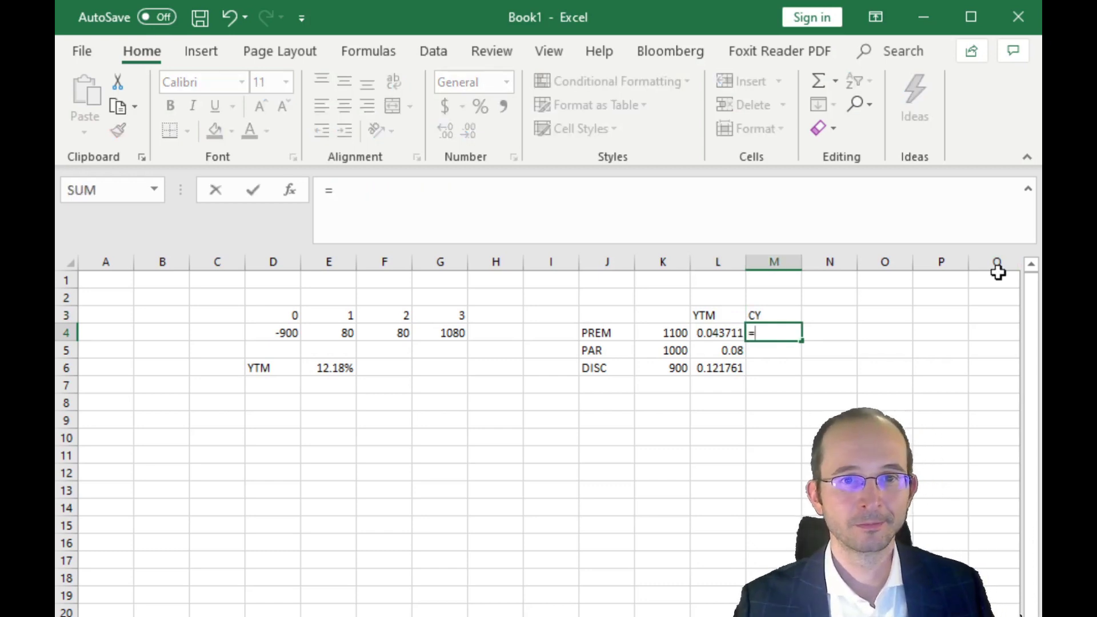
click(342, 331)
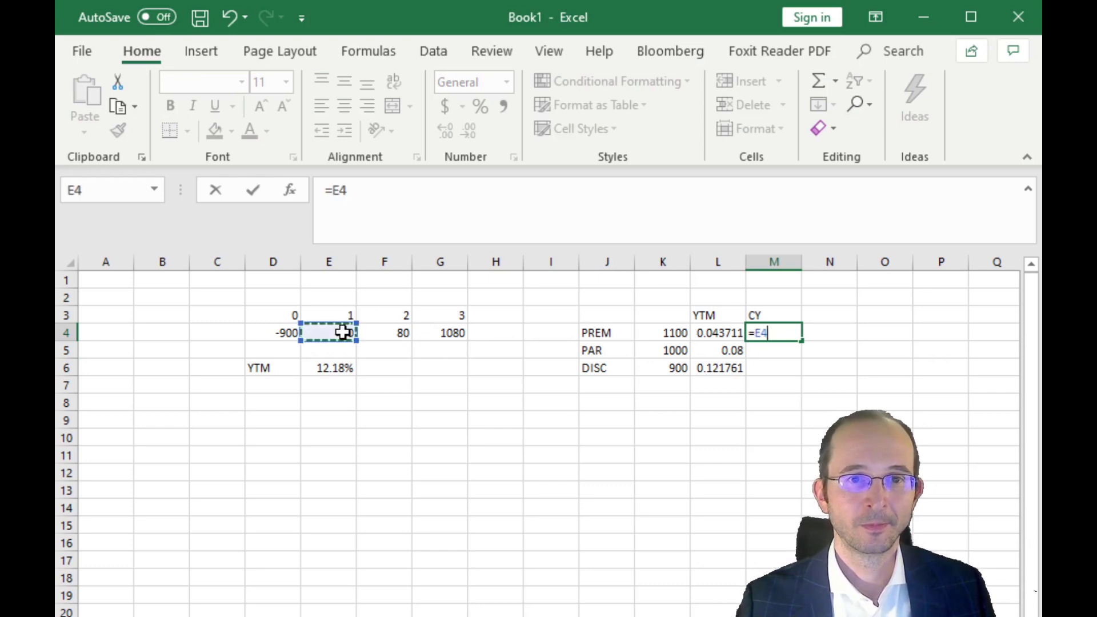
click(646, 327)
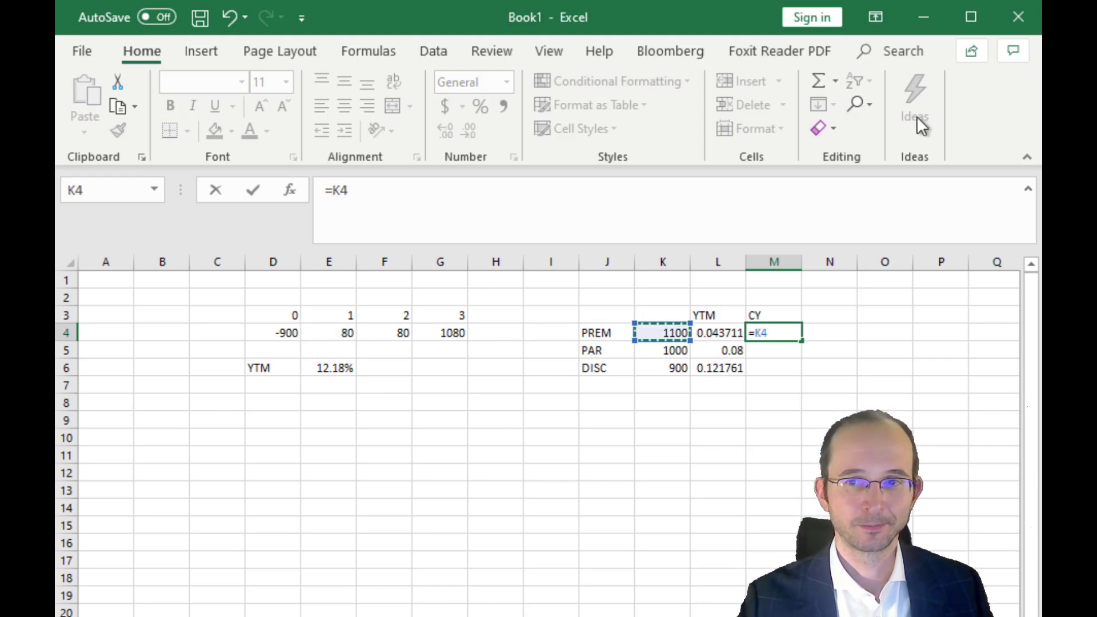
key(Return)
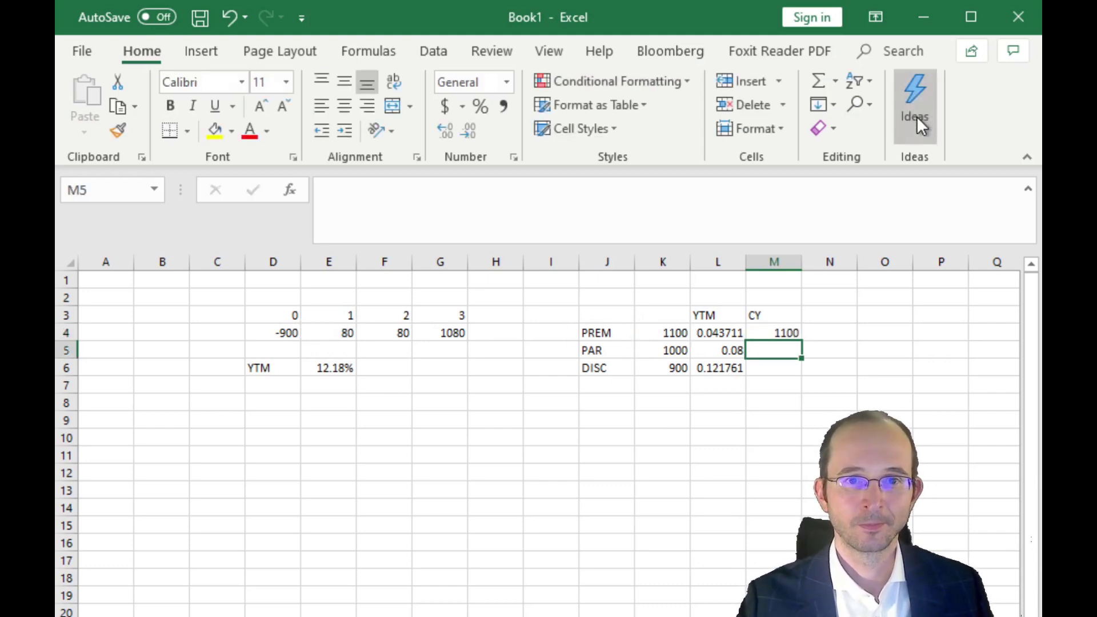
click(795, 330)
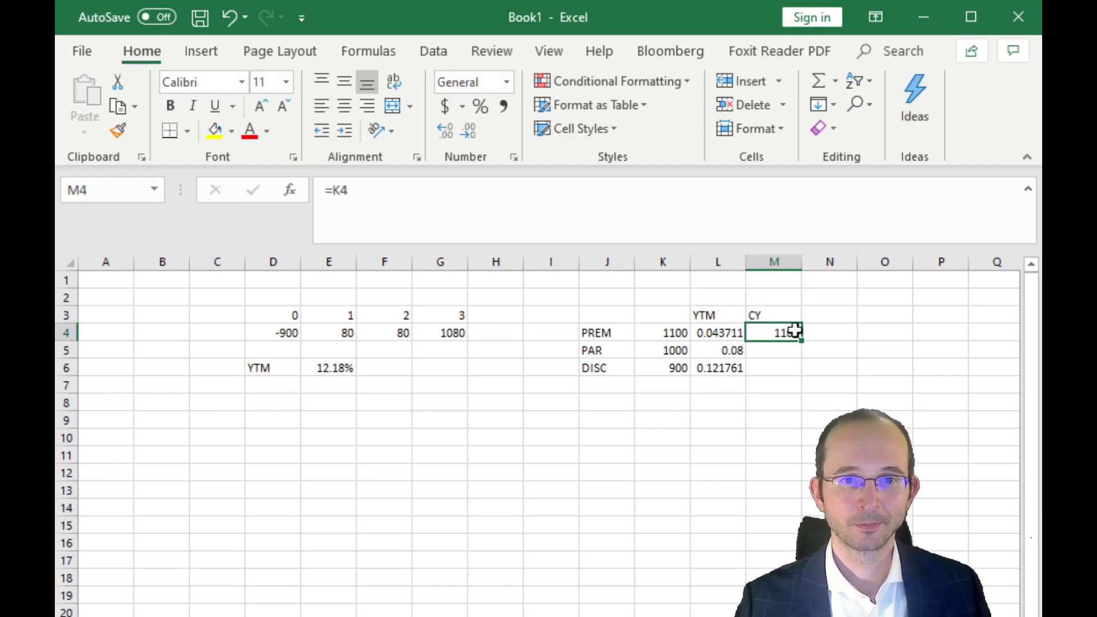
text(=)
click(341, 332)
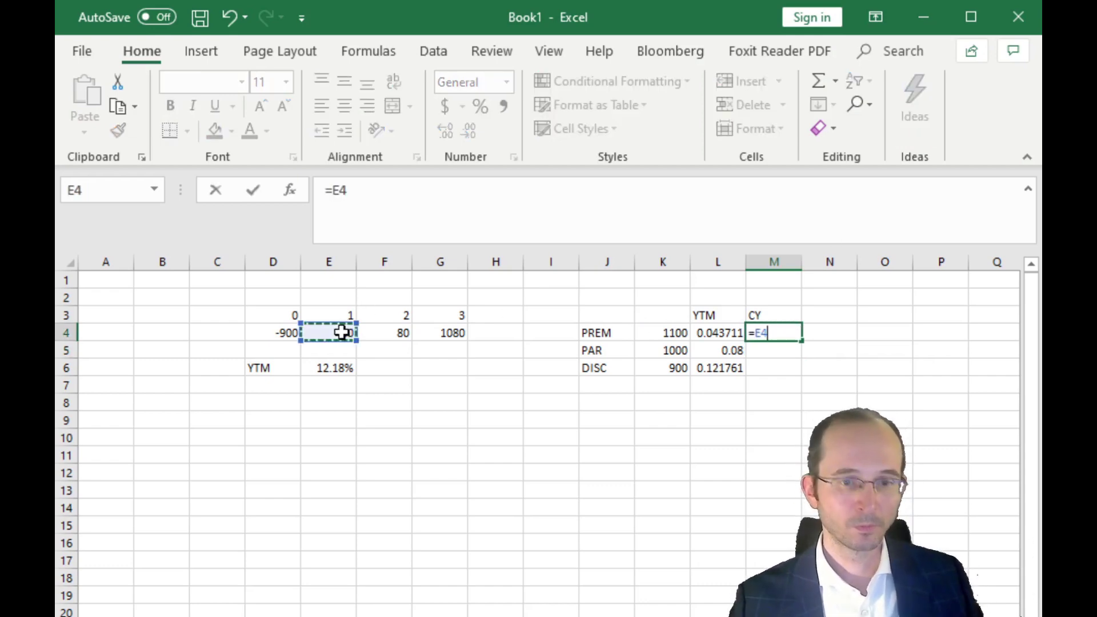
text(/)
click(651, 331)
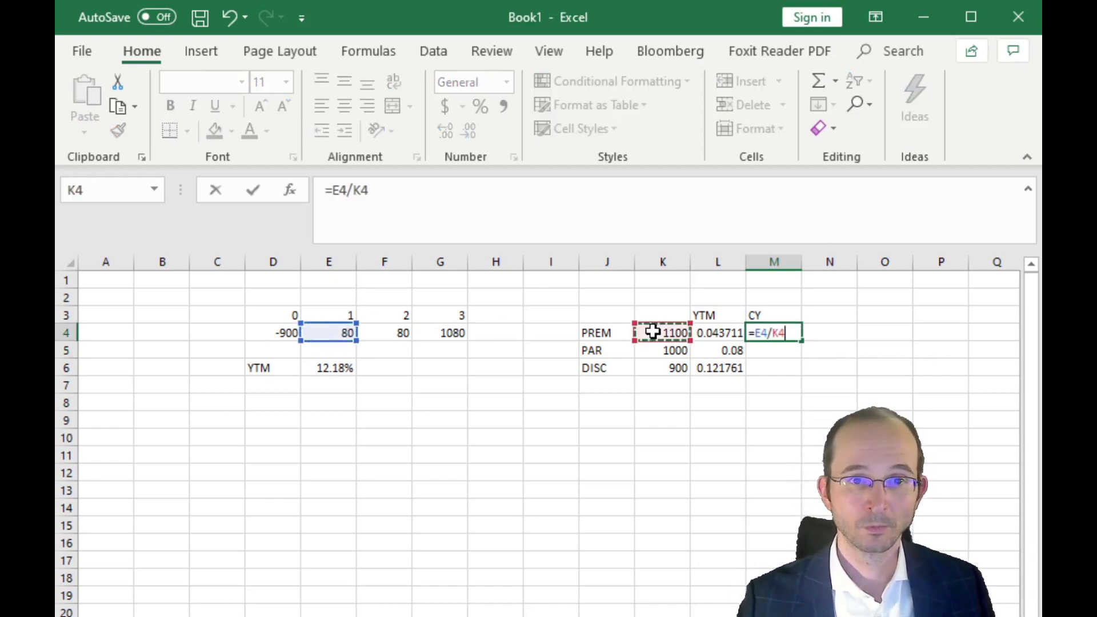
key(Return)
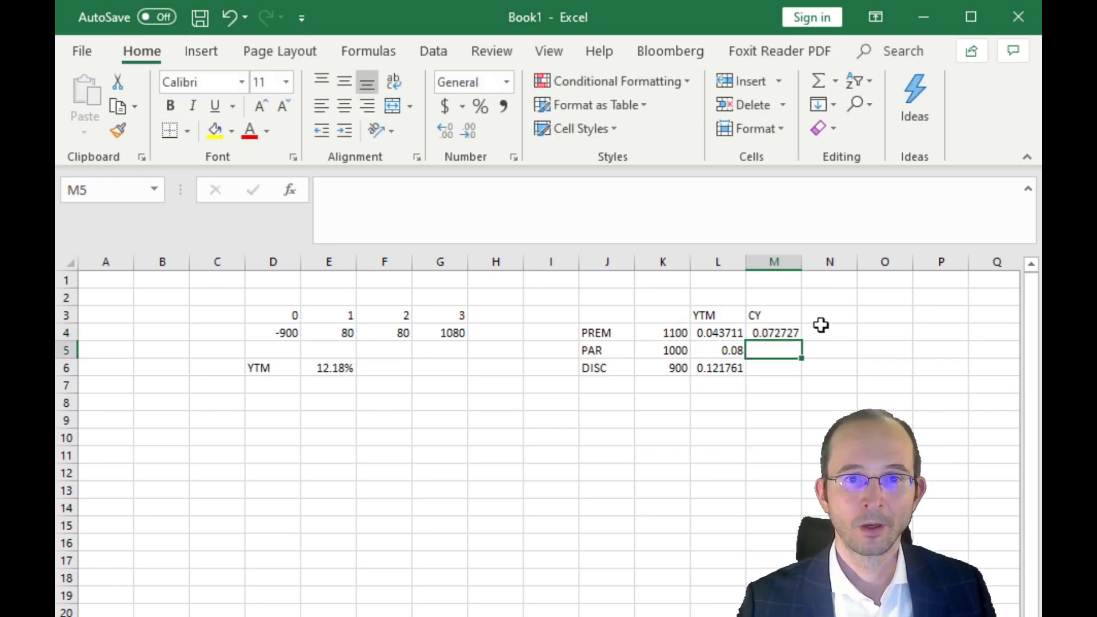
Make the coupon reference absolute so the formula reads =$E$4/K4.
click(793, 336)
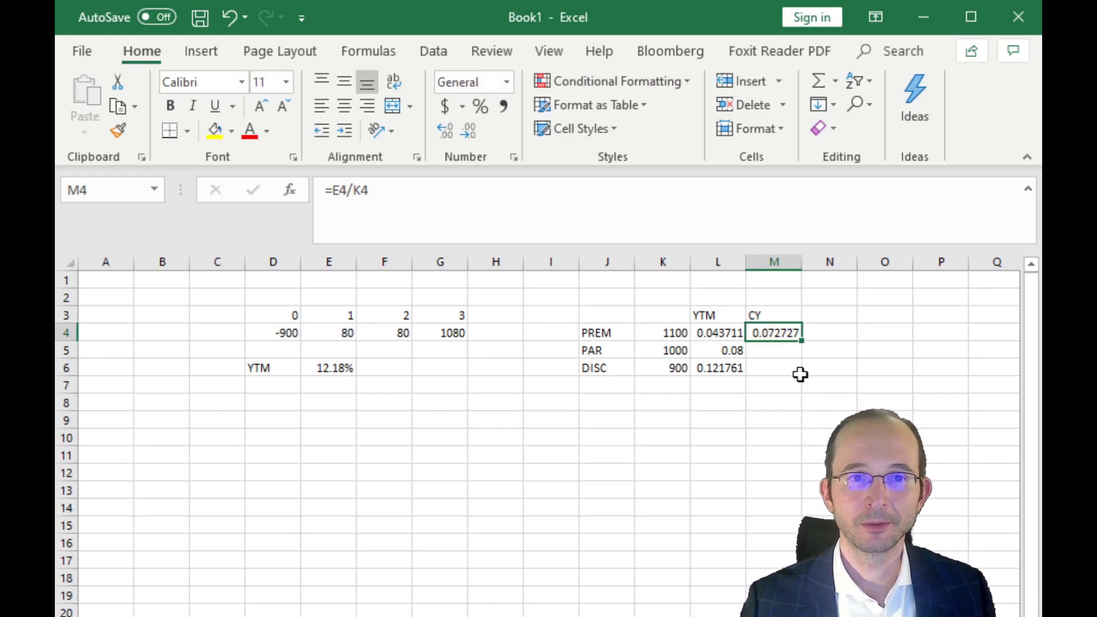
click(332, 190)
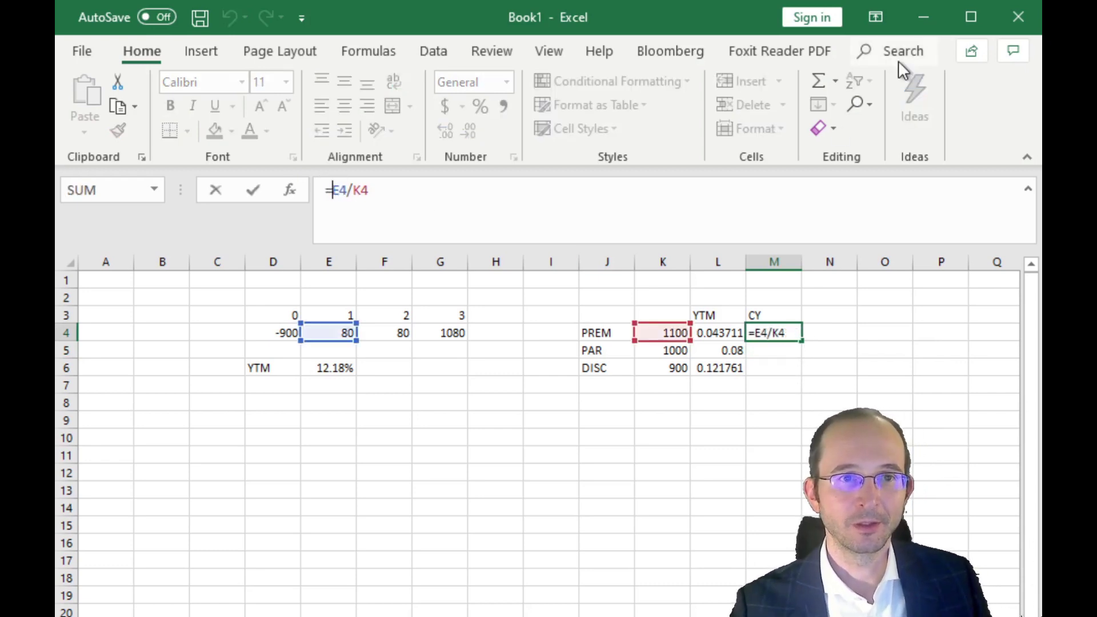
text($)
key(Right)
text($)
key(Return)
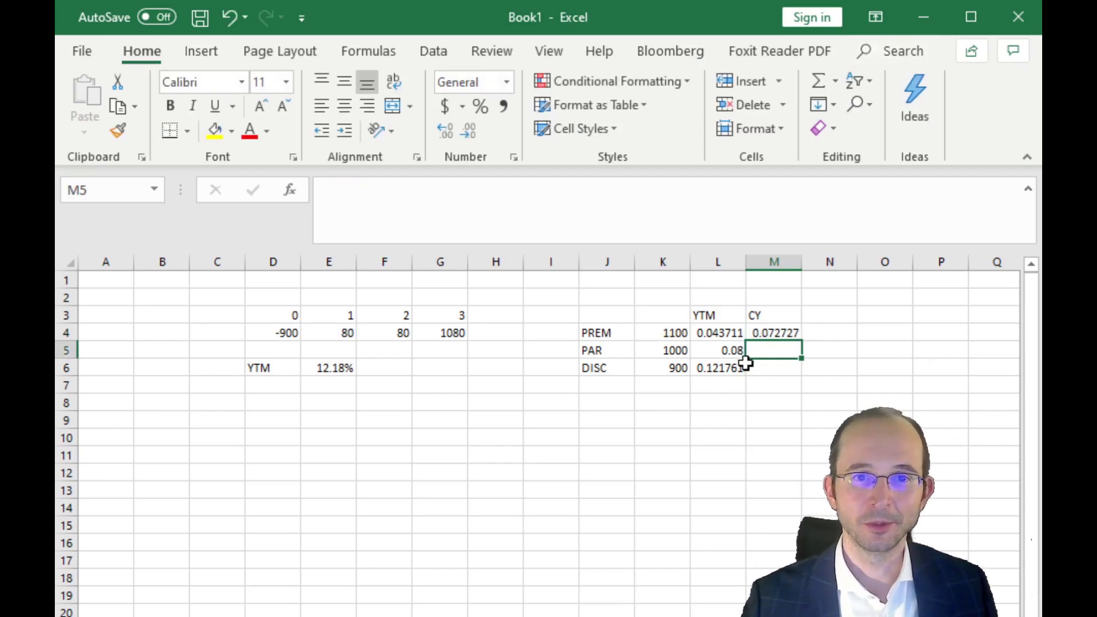
Fill the current-yield formula down to the PAR and DISC rows.
click(774, 332)
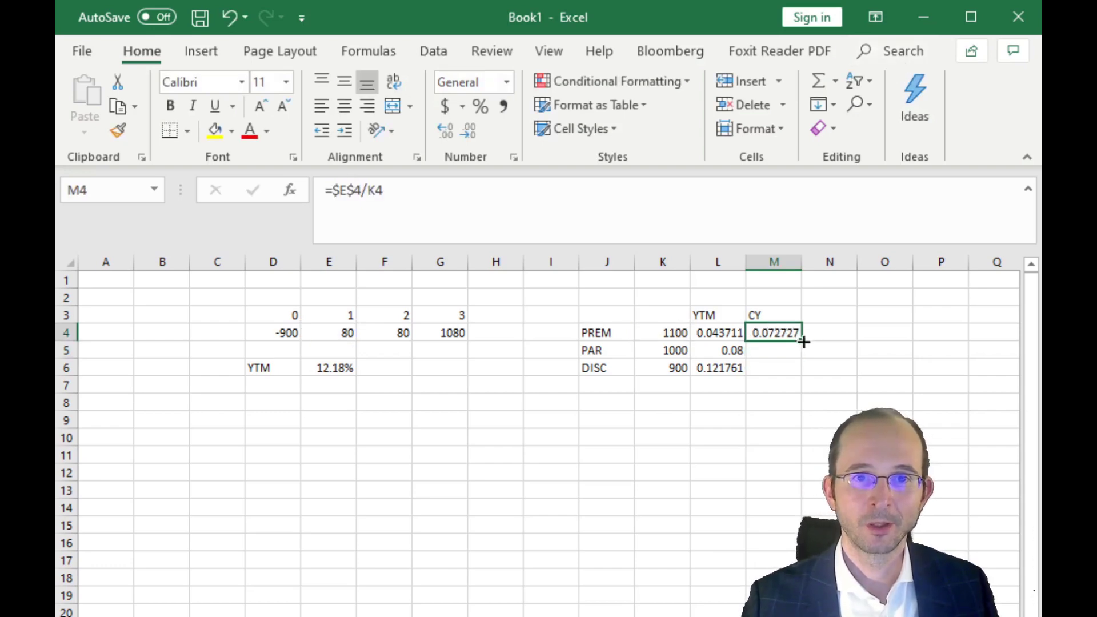
drag(801, 341, 803, 357)
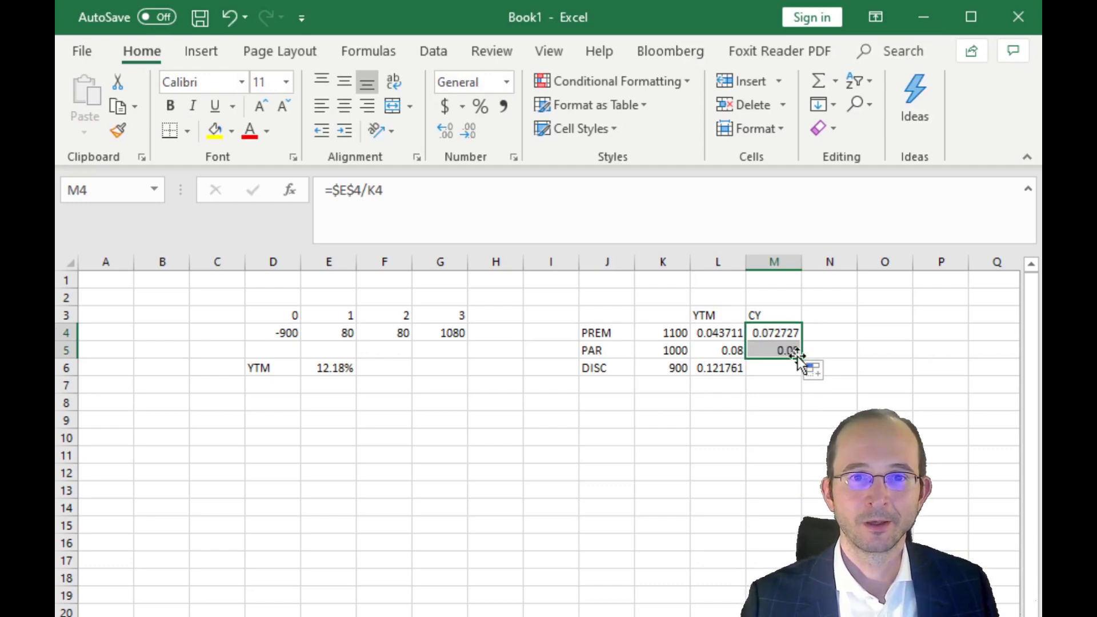
drag(798, 354, 799, 374)
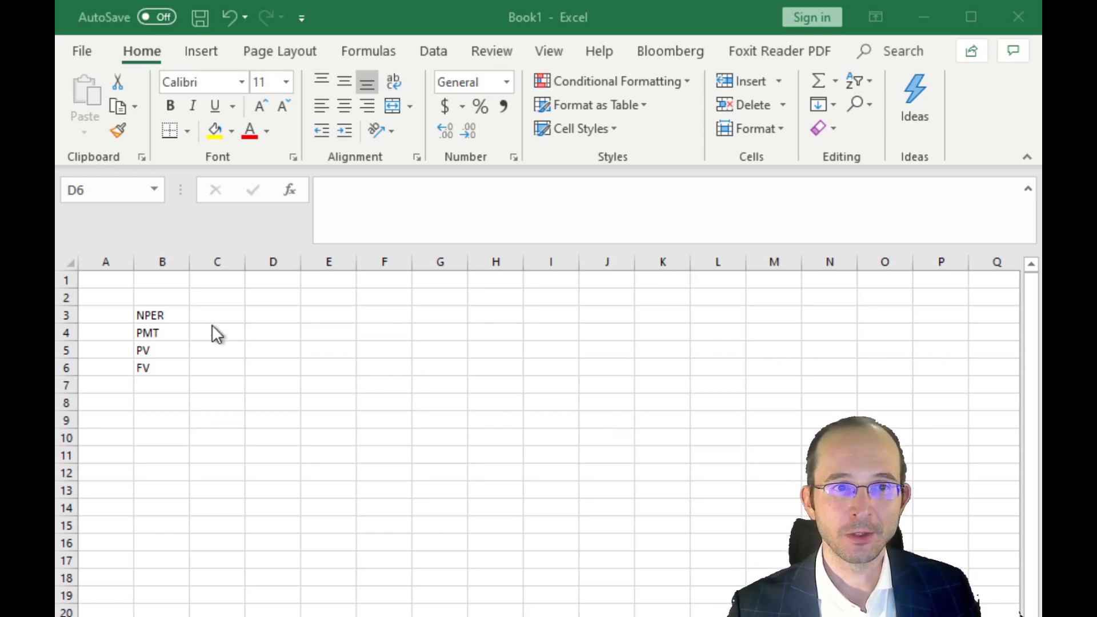
Enter 6, 40, -900 and 1000 into C3:C6 for NPER, PMT, PV and FV.
click(224, 312)
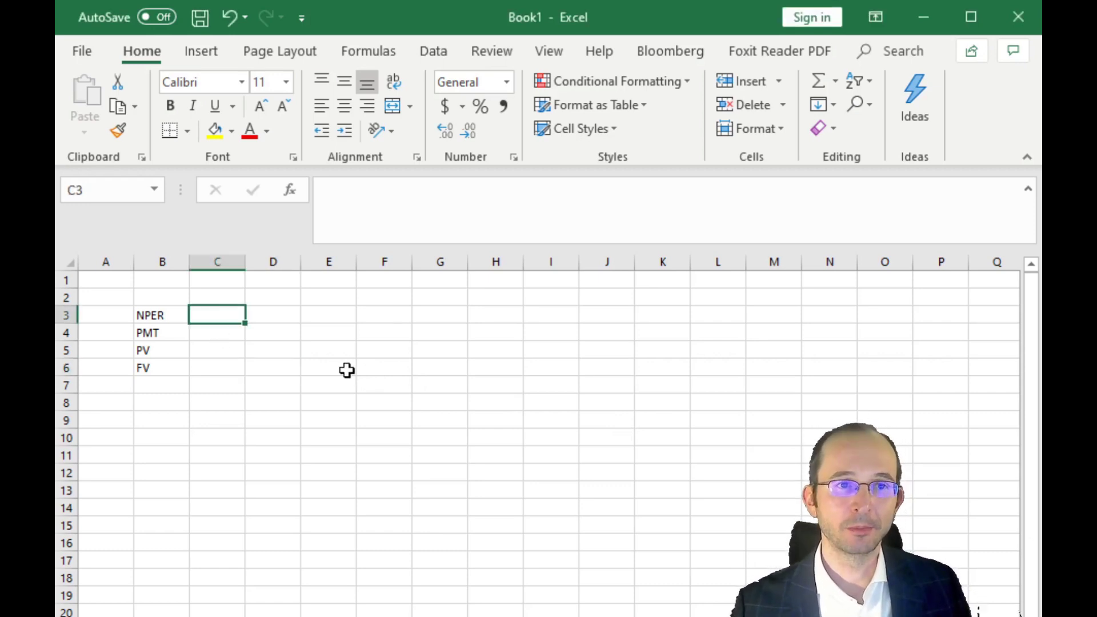
text(6)
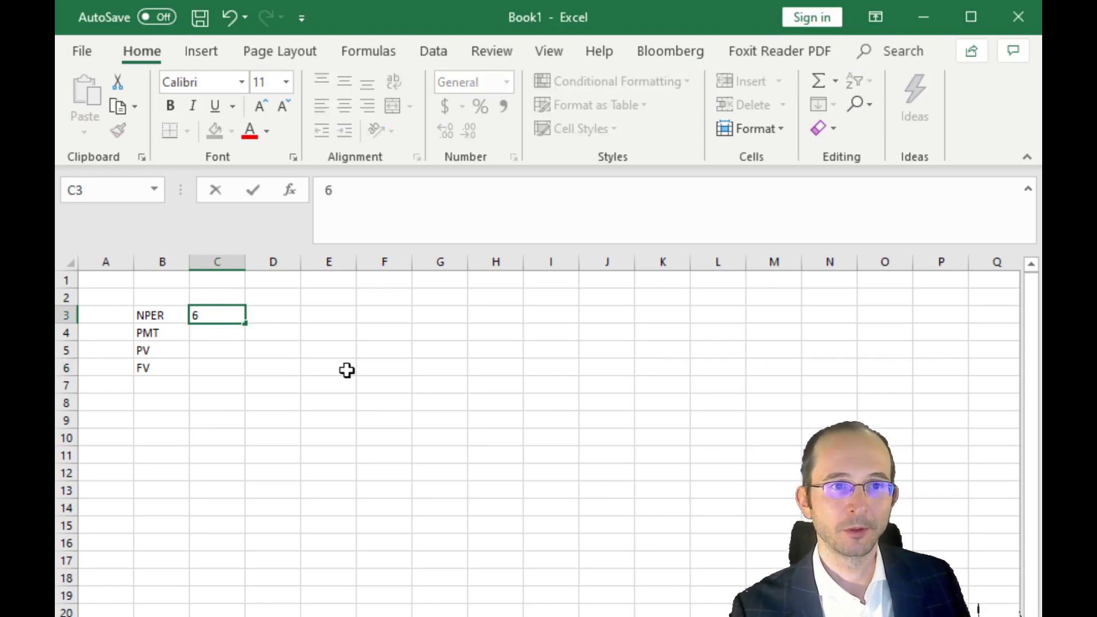
key(Return)
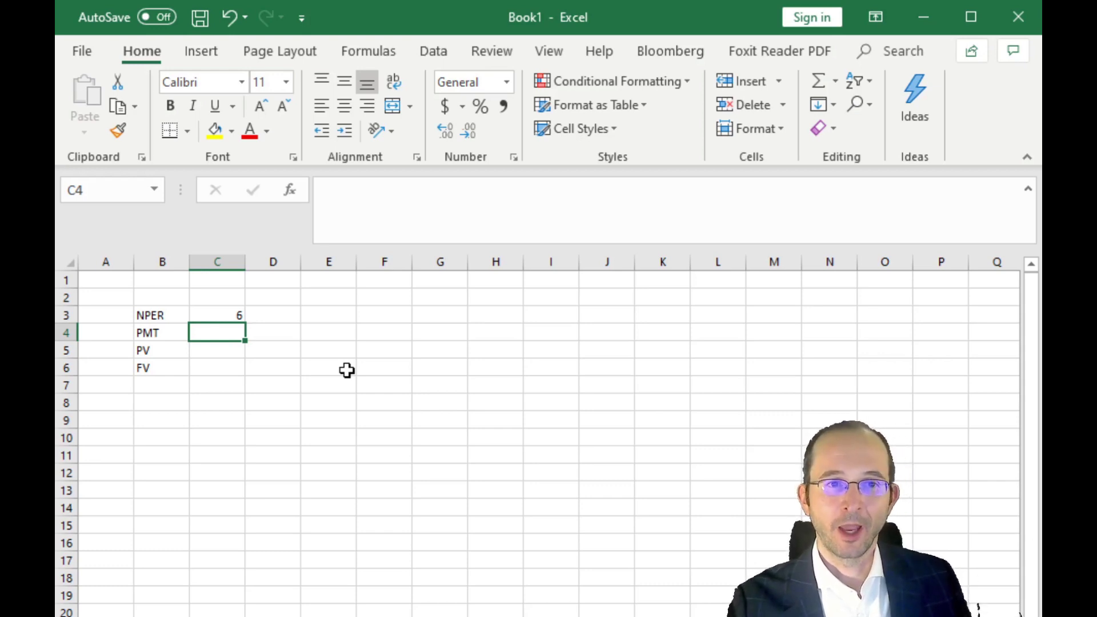
text(40)
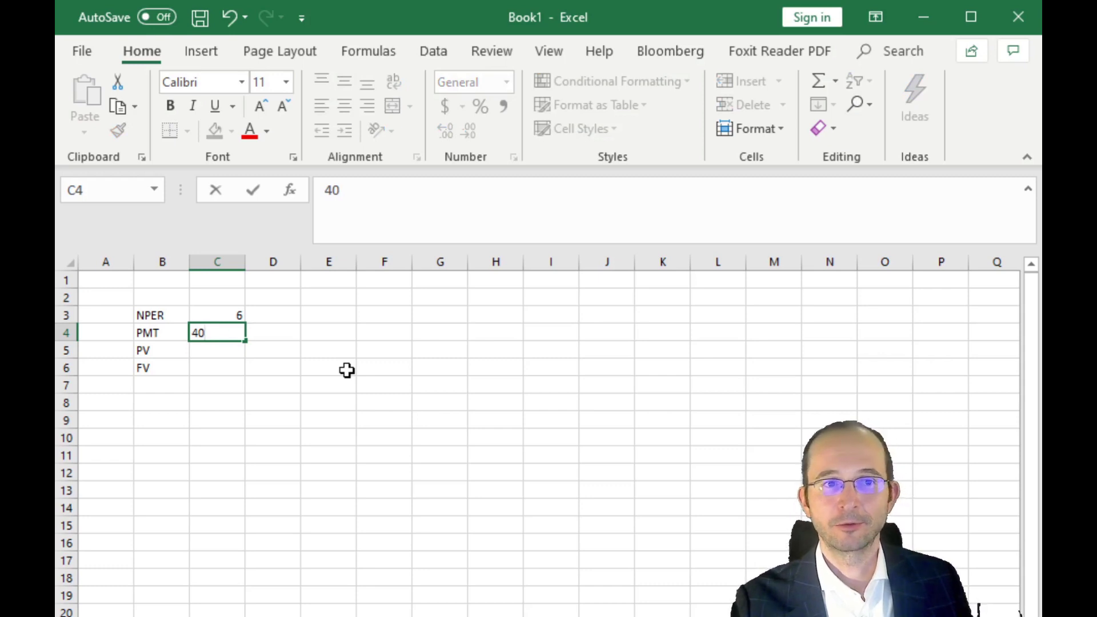
key(Return)
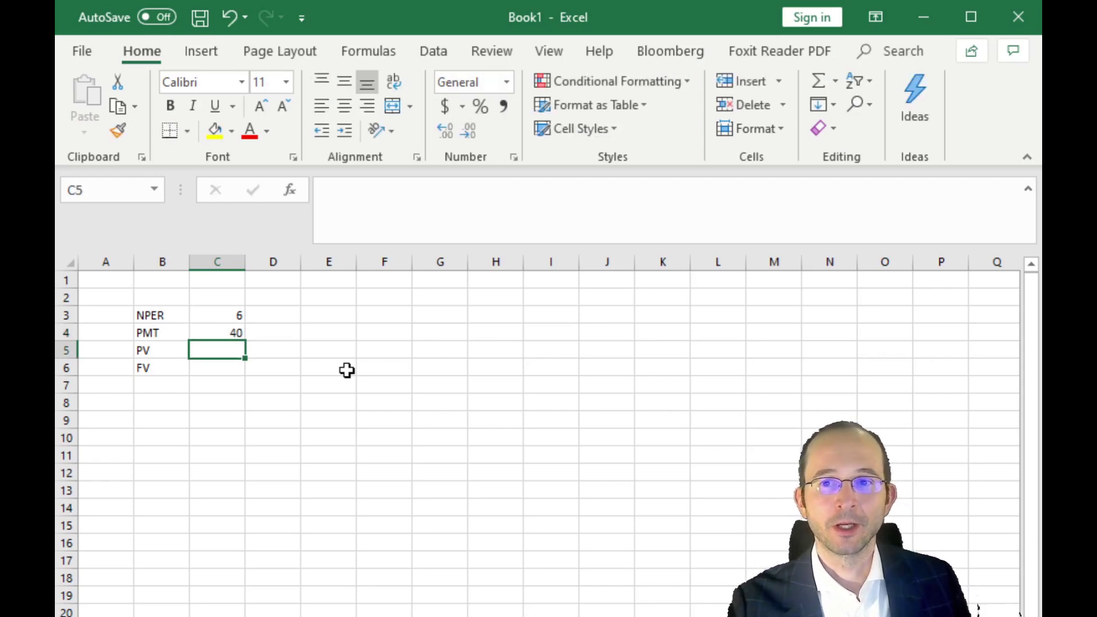
text(-900)
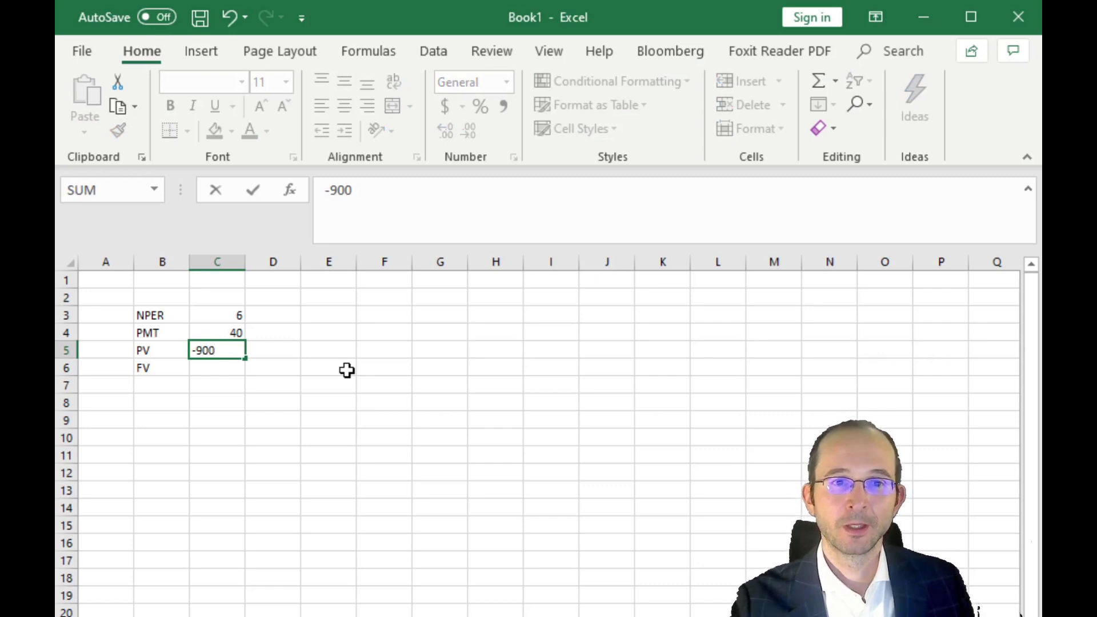
key(Return)
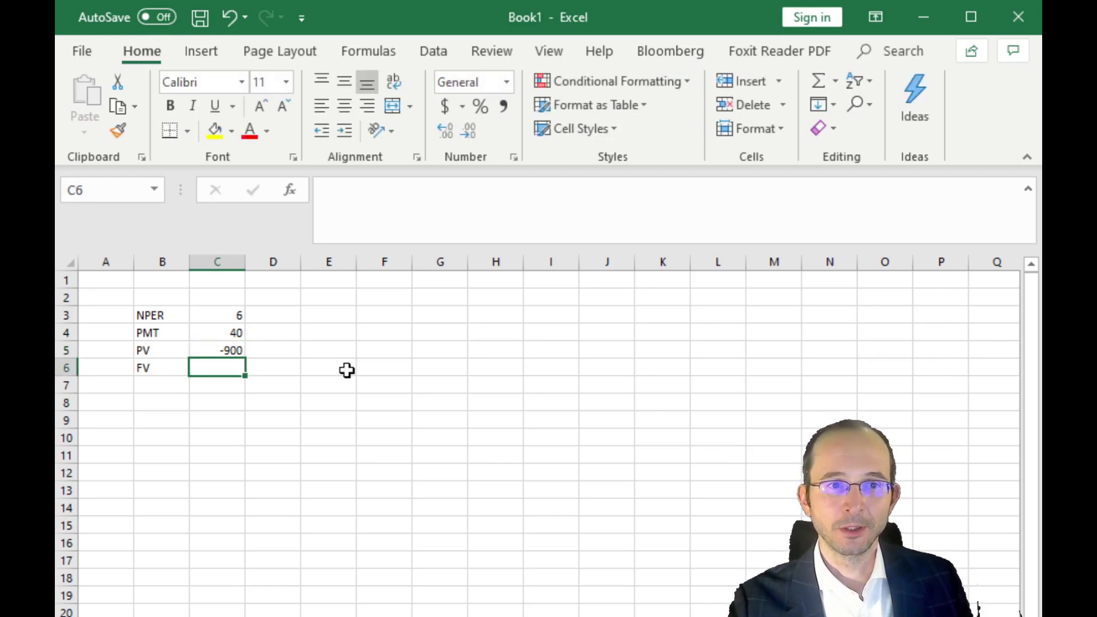
text(1000)
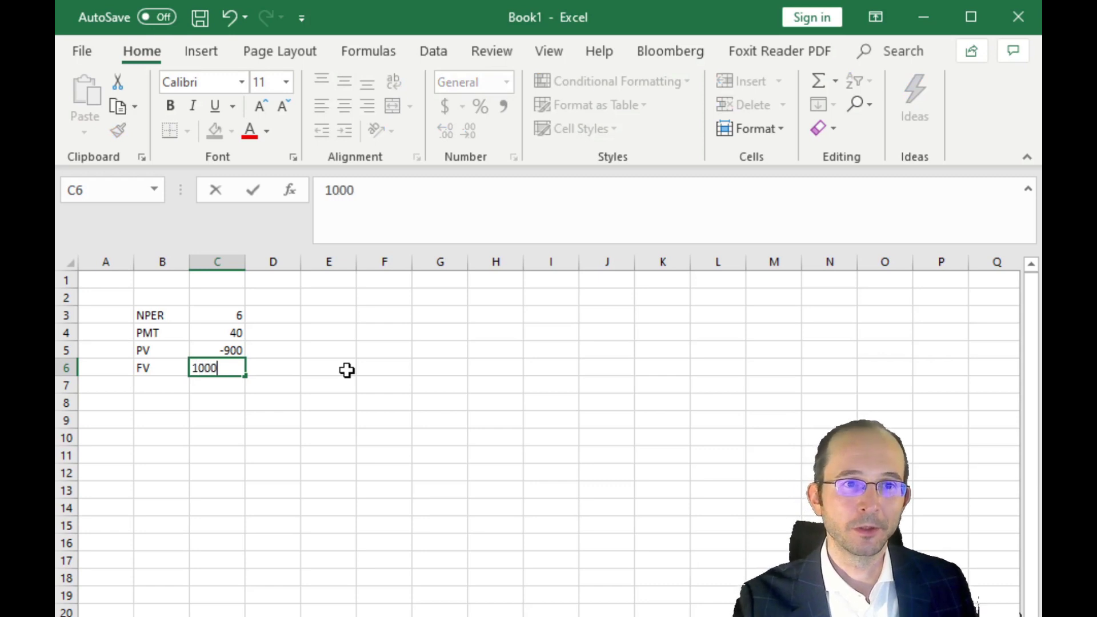
key(Return)
Enter =RATE(C3,C4,C5,C6) in C7, returning a 6.04% per-period rate.
text(=)
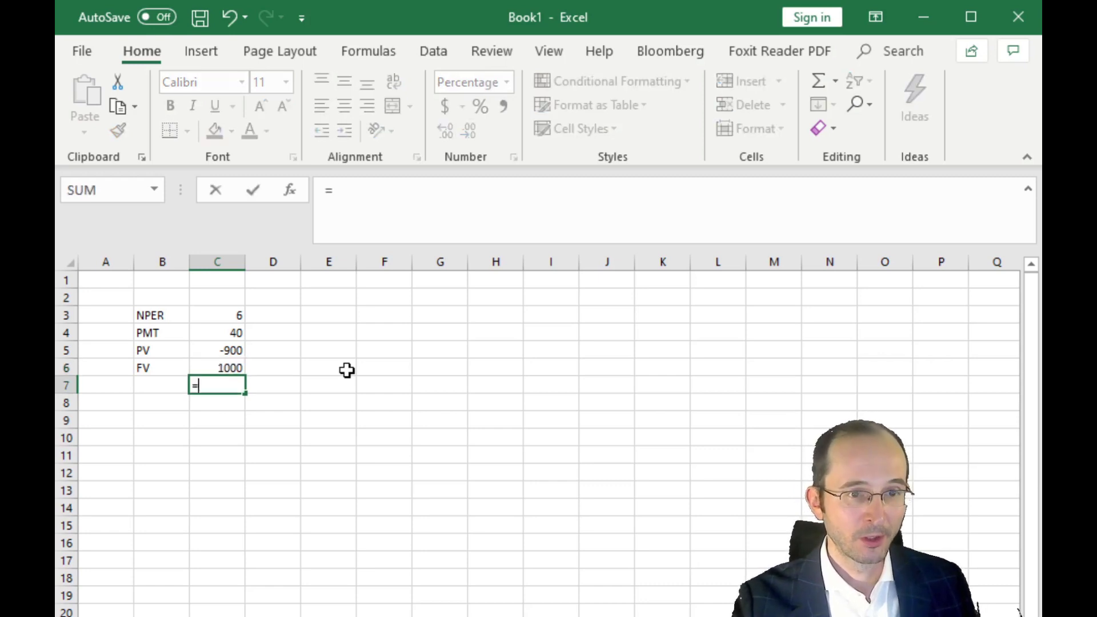
text(RATE()
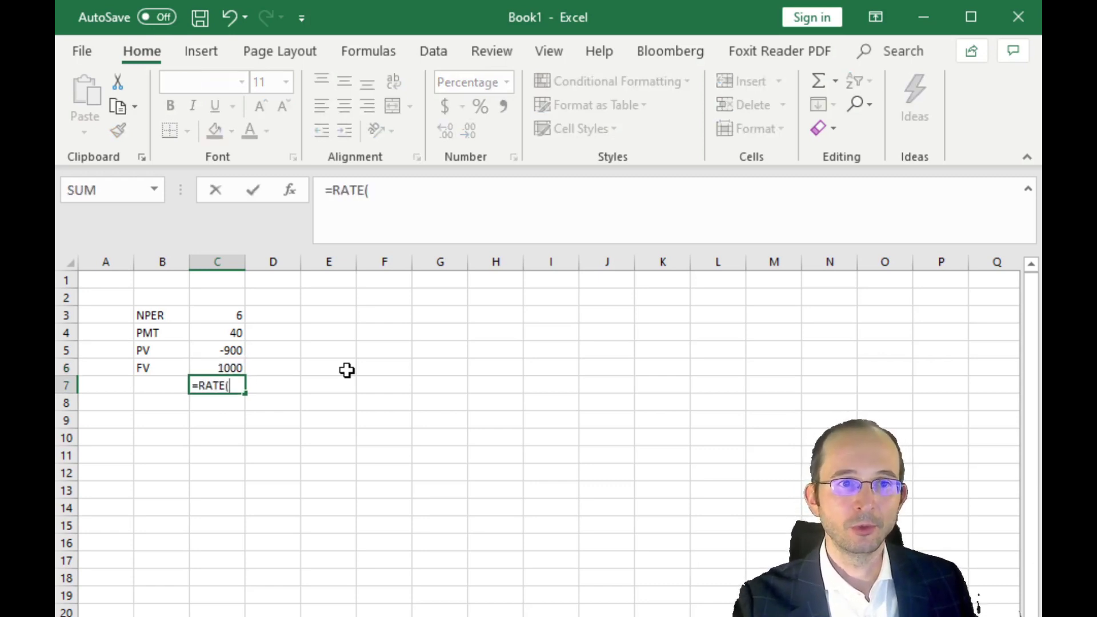
click(219, 321)
text(,)
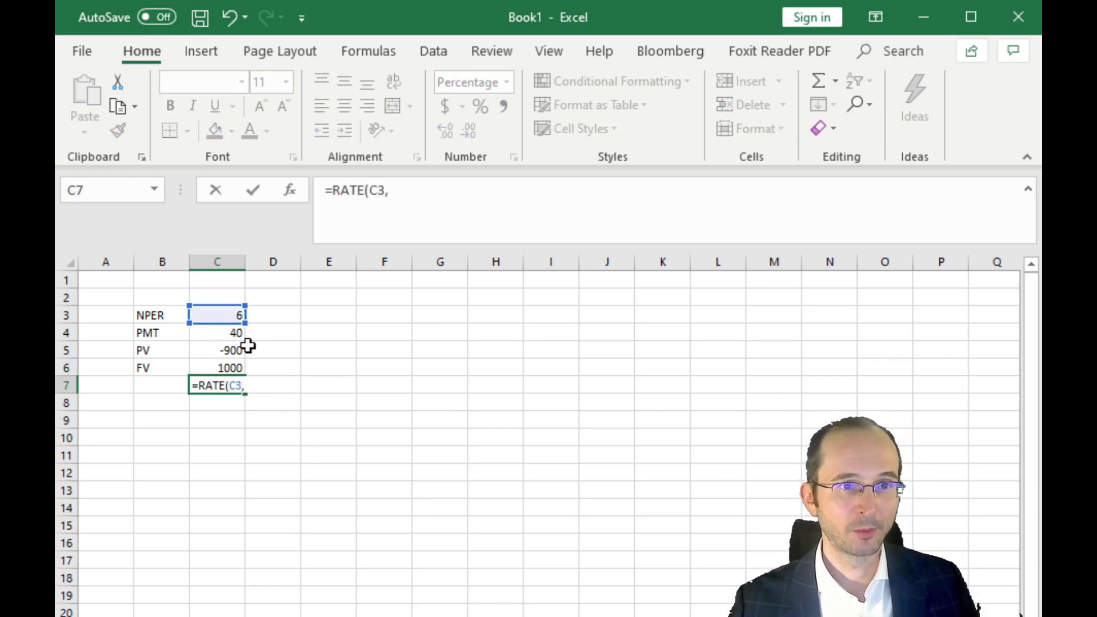
click(235, 333)
text(,)
click(233, 352)
text(,)
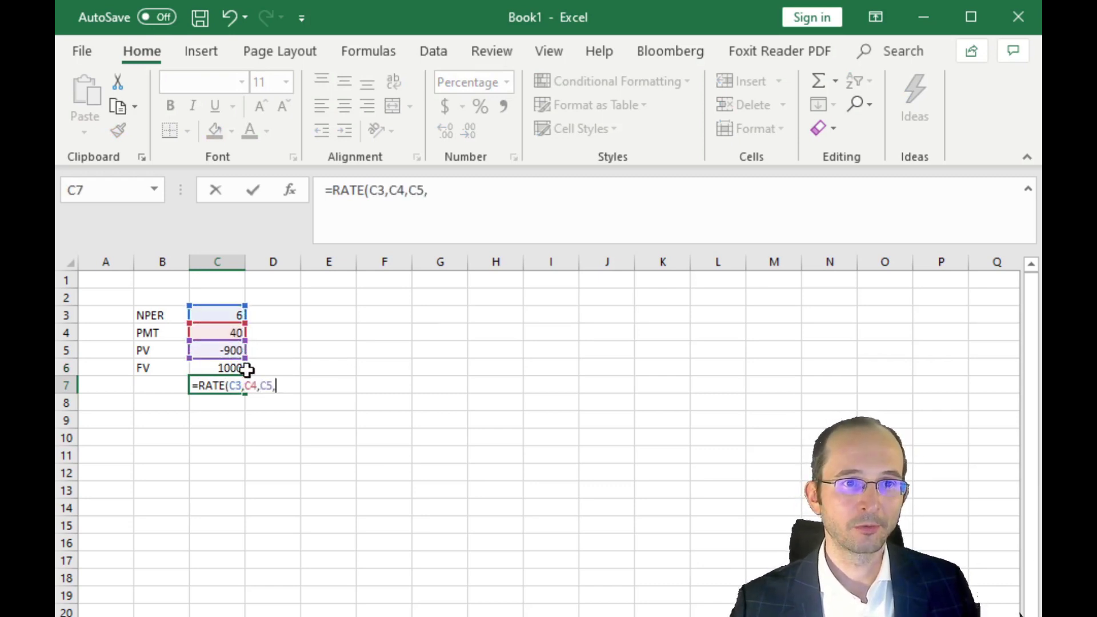
click(223, 365)
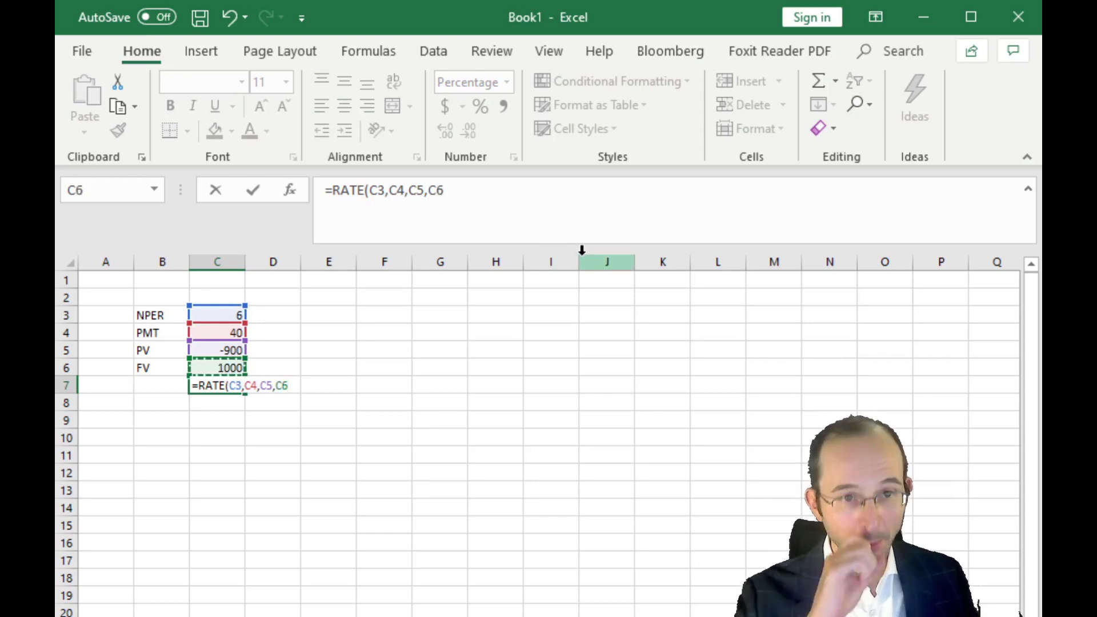
text())
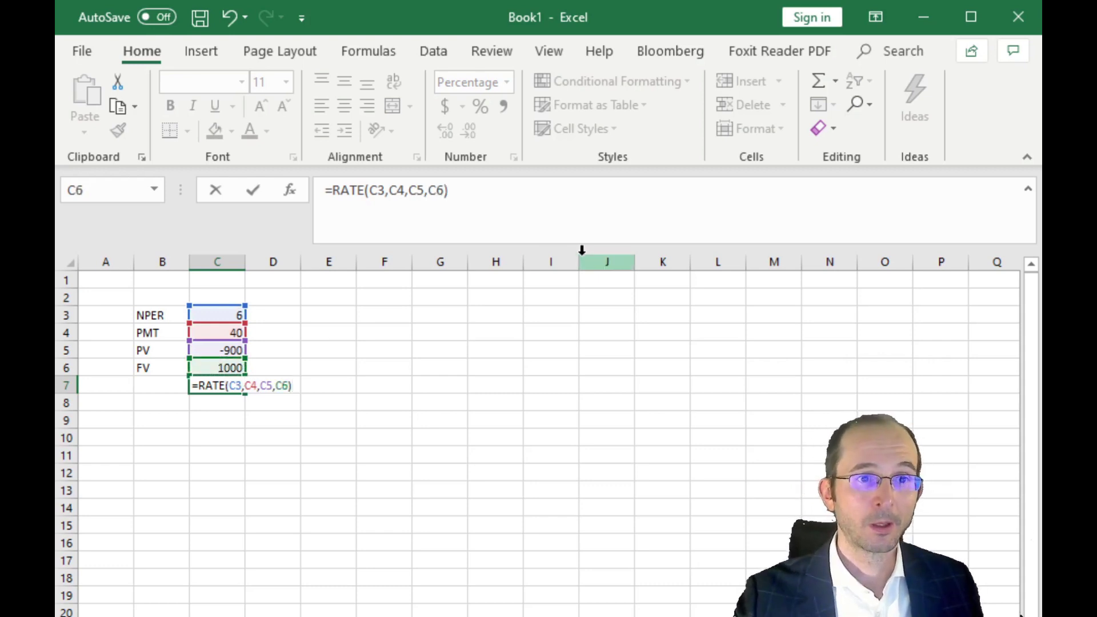
key(Return)
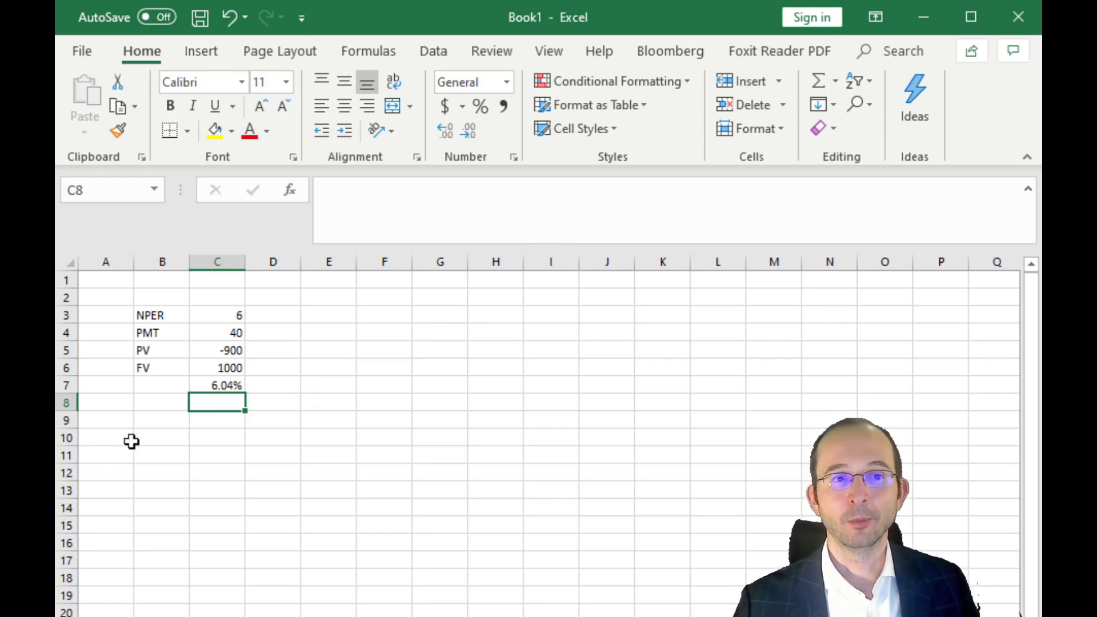
Label the rate IRR in B7, replacing the YTM label first typed there.
click(160, 389)
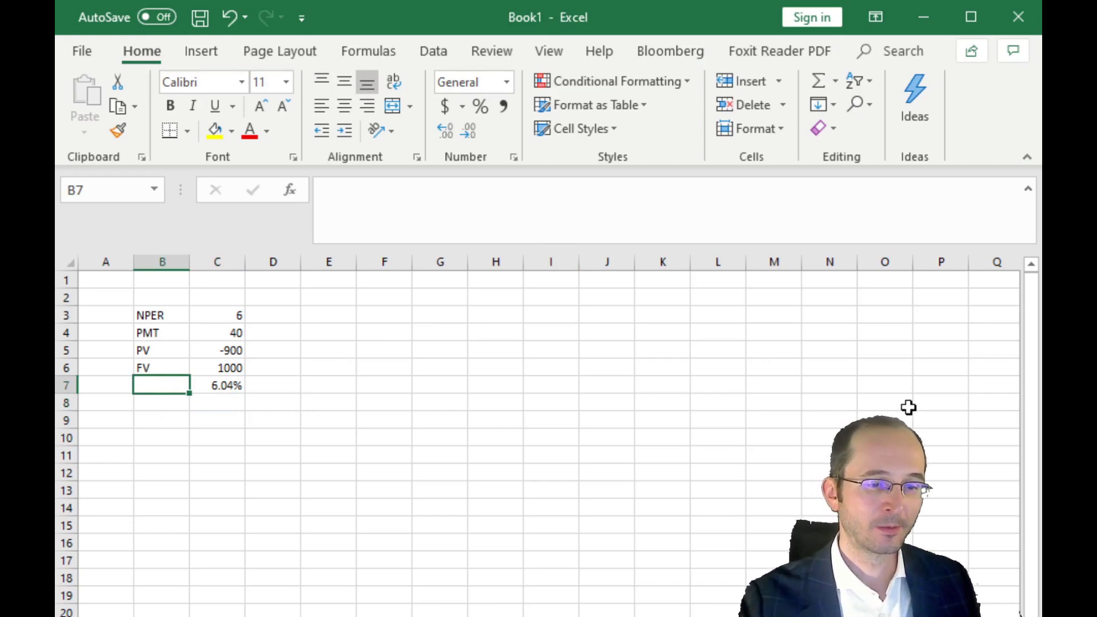
text(YTM)
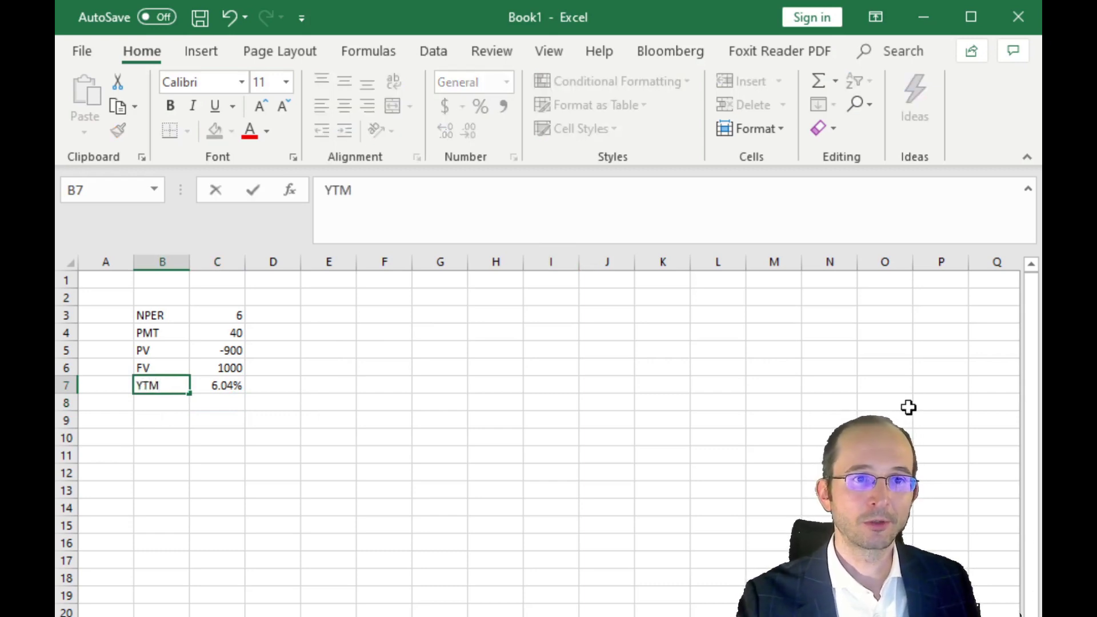
key(Return)
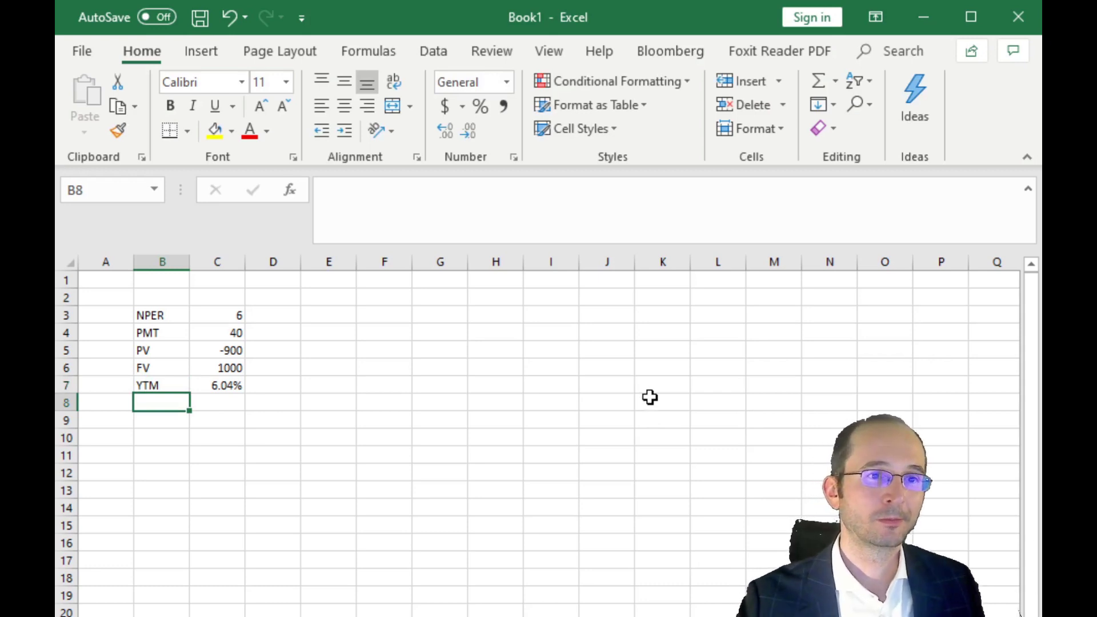
key(Up)
text(IRR)
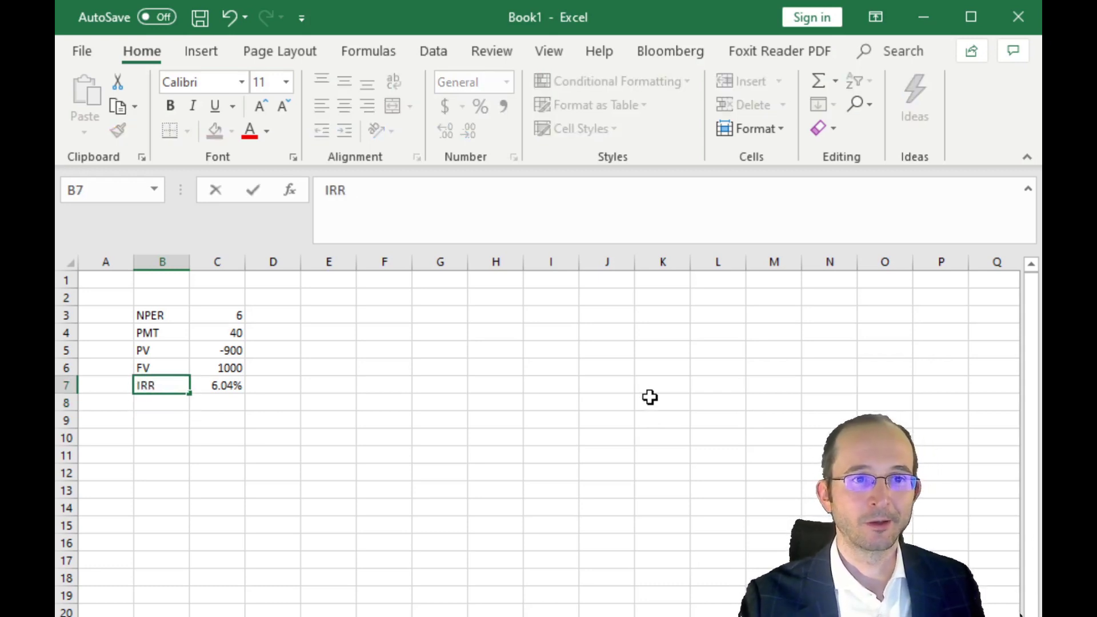
key(Return)
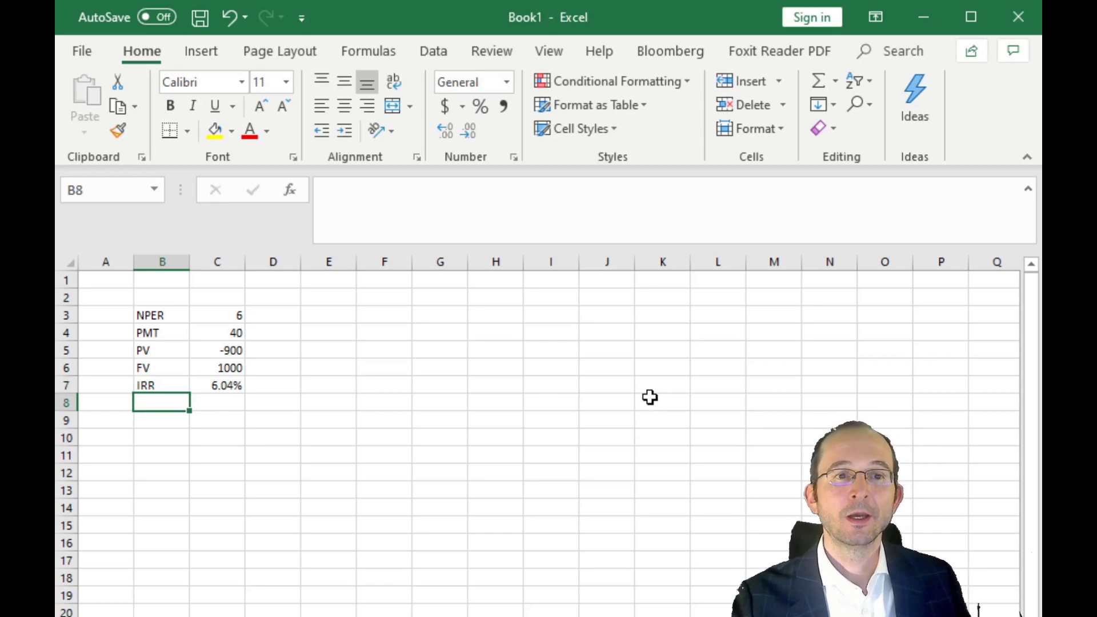
Label B8 YTM and enter =2*C7 in C8.
text(YTM)
key(Tab)
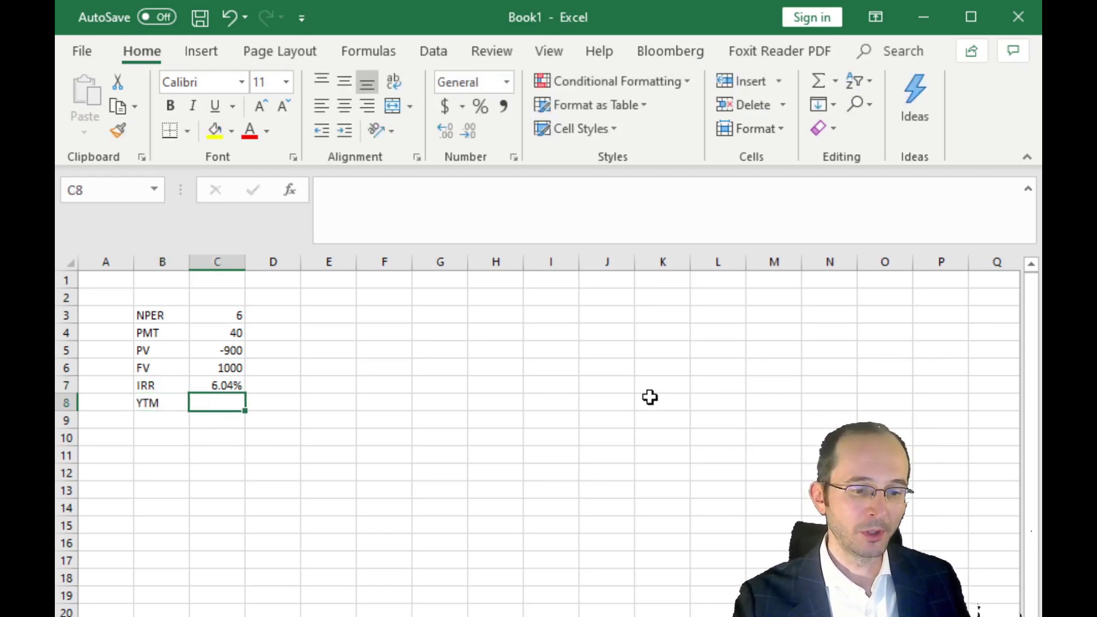
text(=2*)
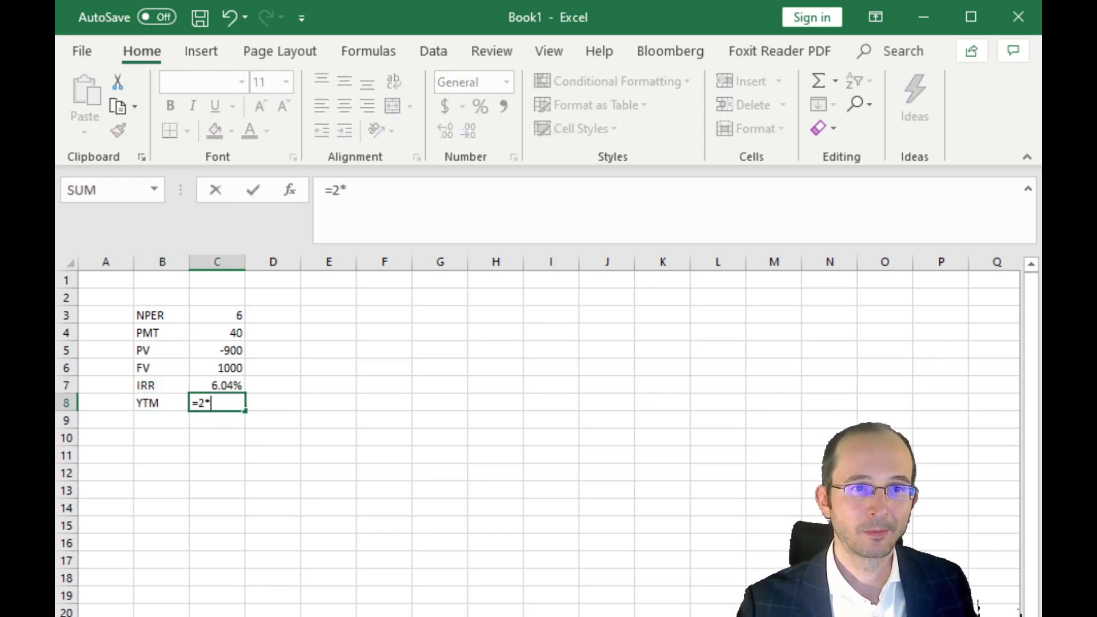
click(220, 385)
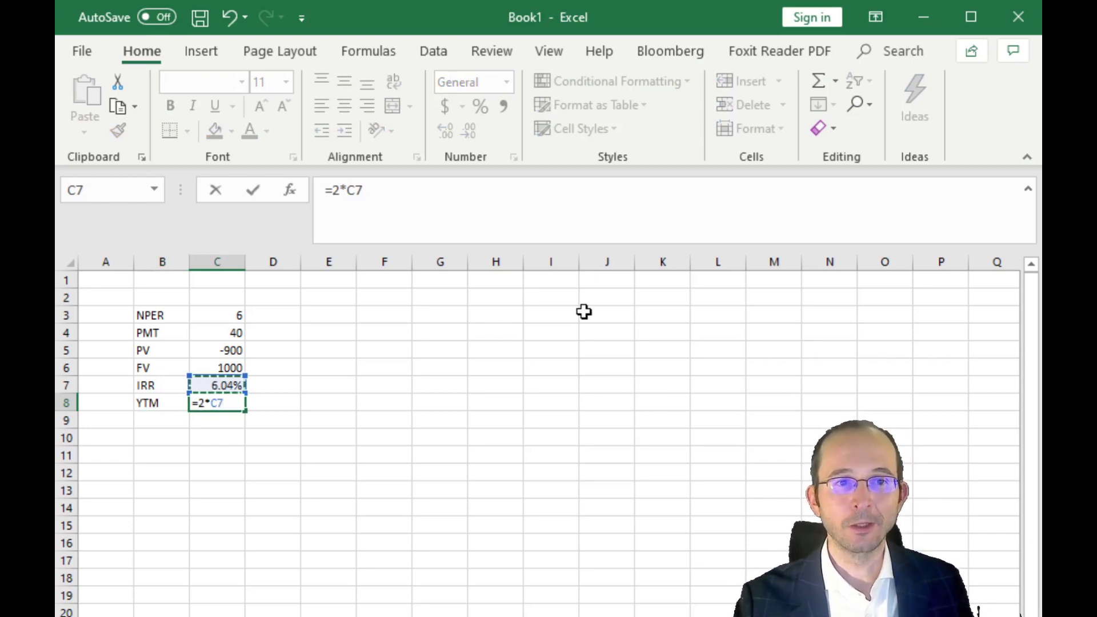
key(Return)
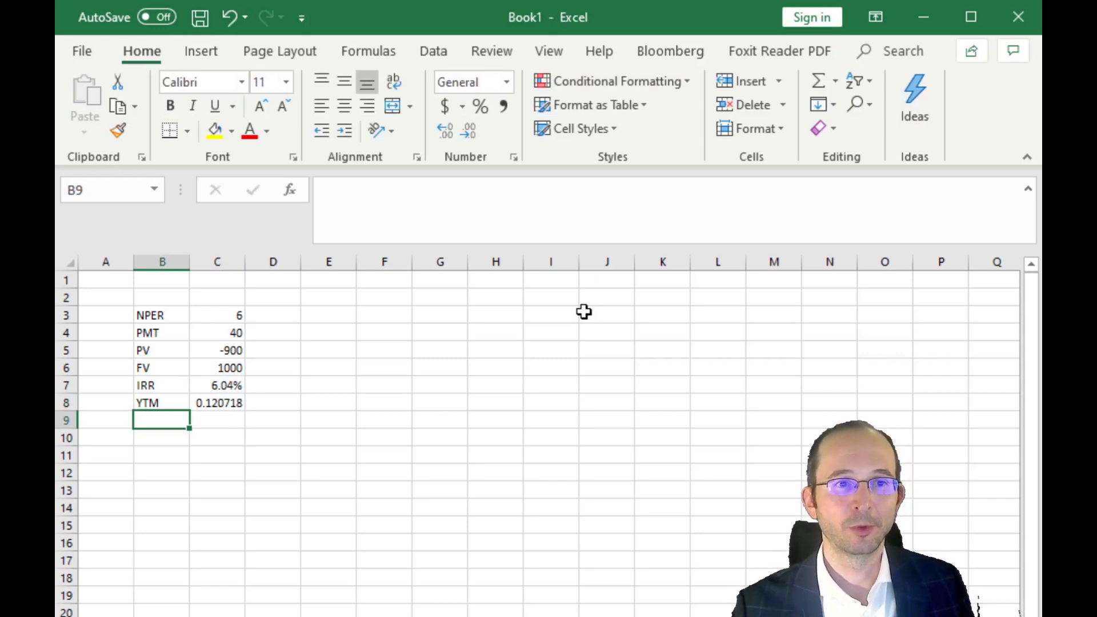
Format C8 as a percentage so it shows 12.07%.
click(226, 406)
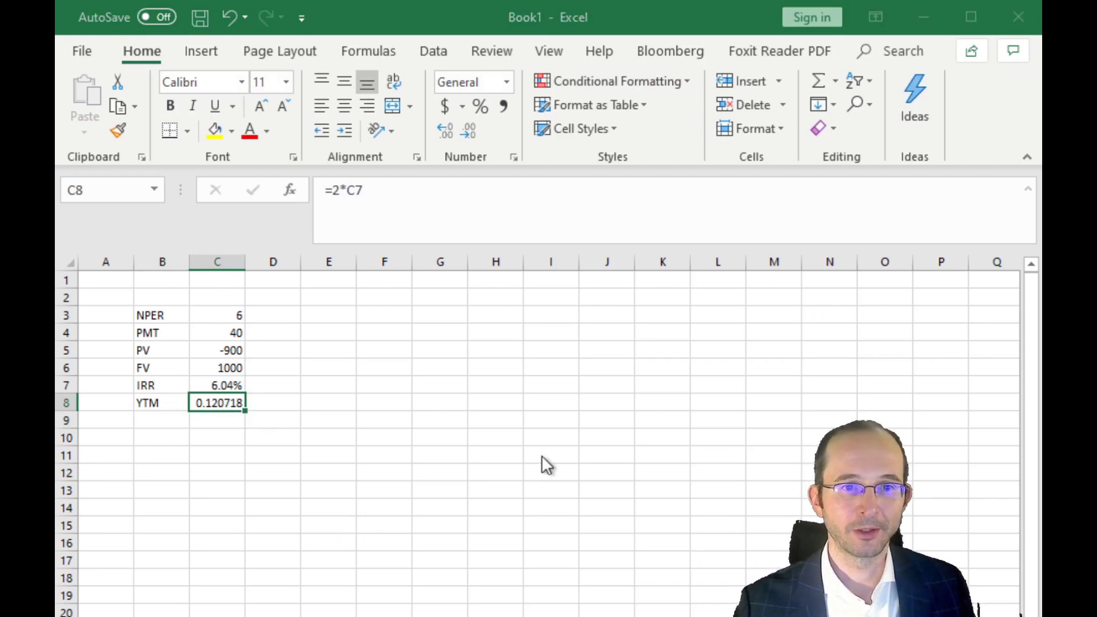
key(ctrl+shift+5)
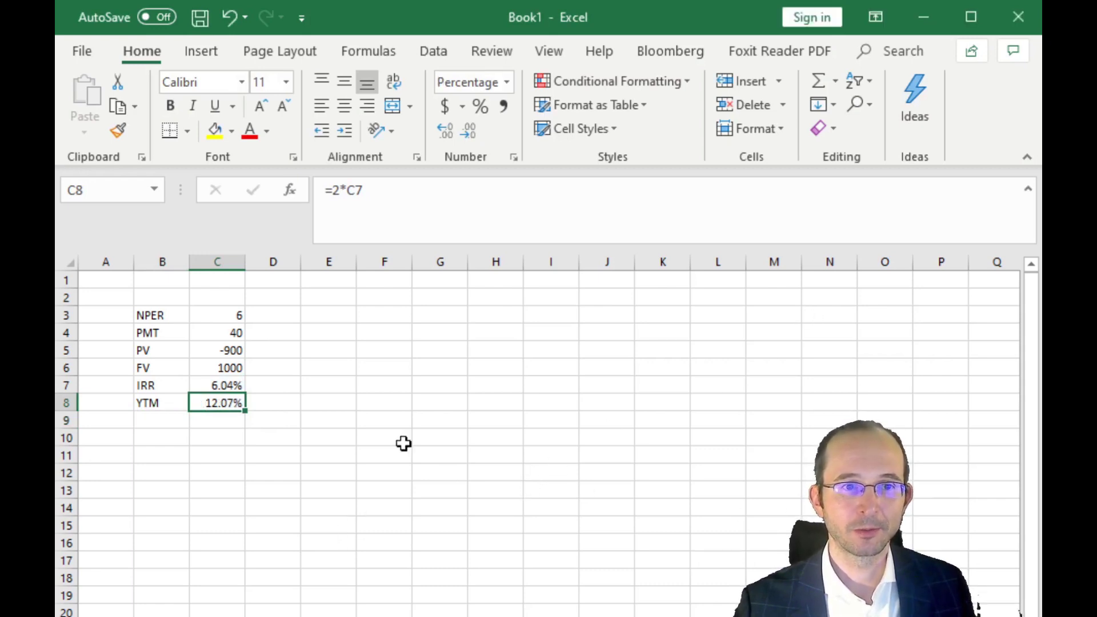
click(163, 422)
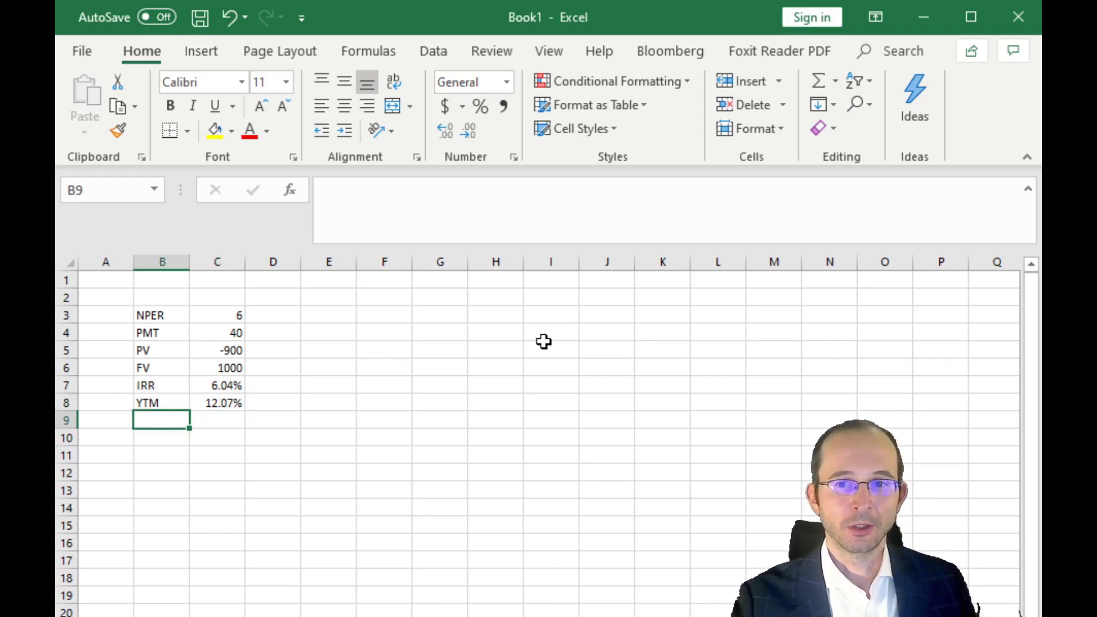
Label B9 'EAY', enter =(1+C7)^2-1 in C9, and format it as a percentage (12.44%).
text(E)
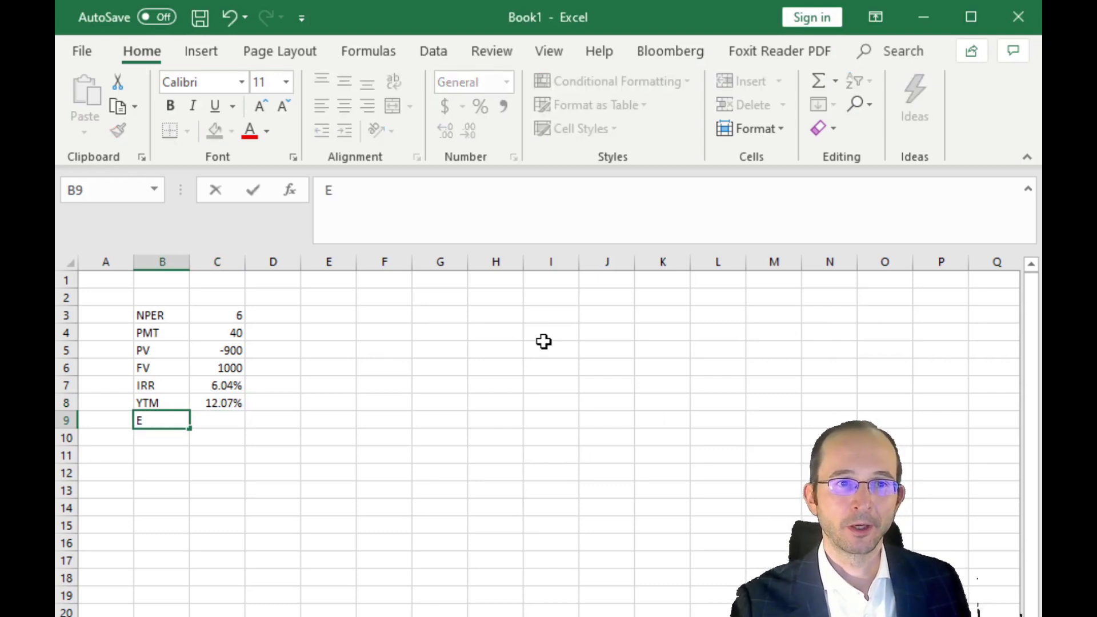
text(AY)
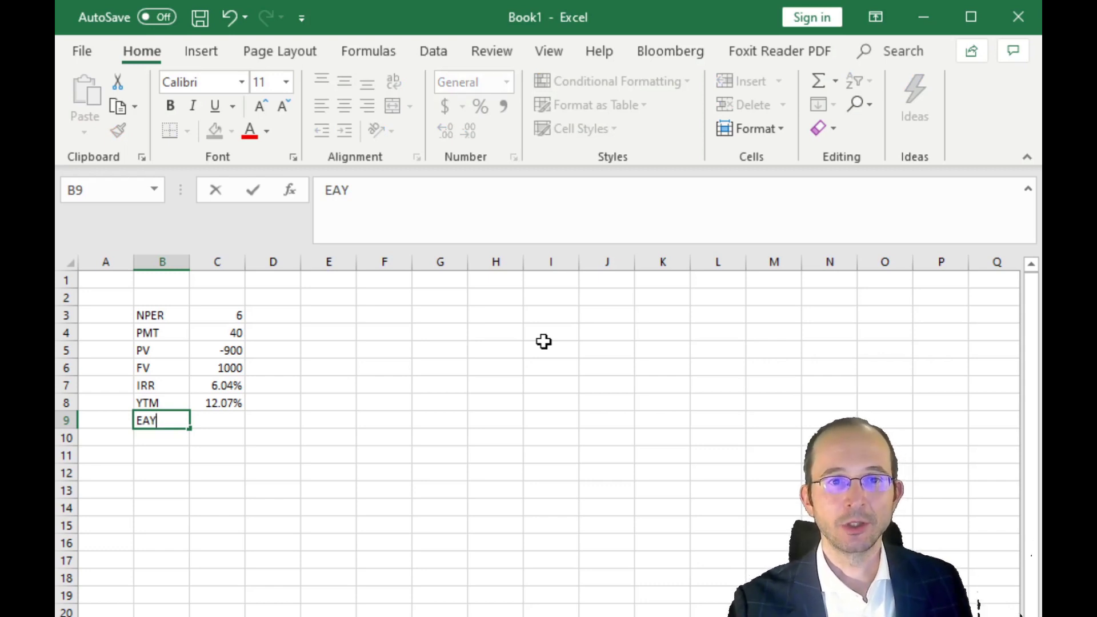
key(Tab)
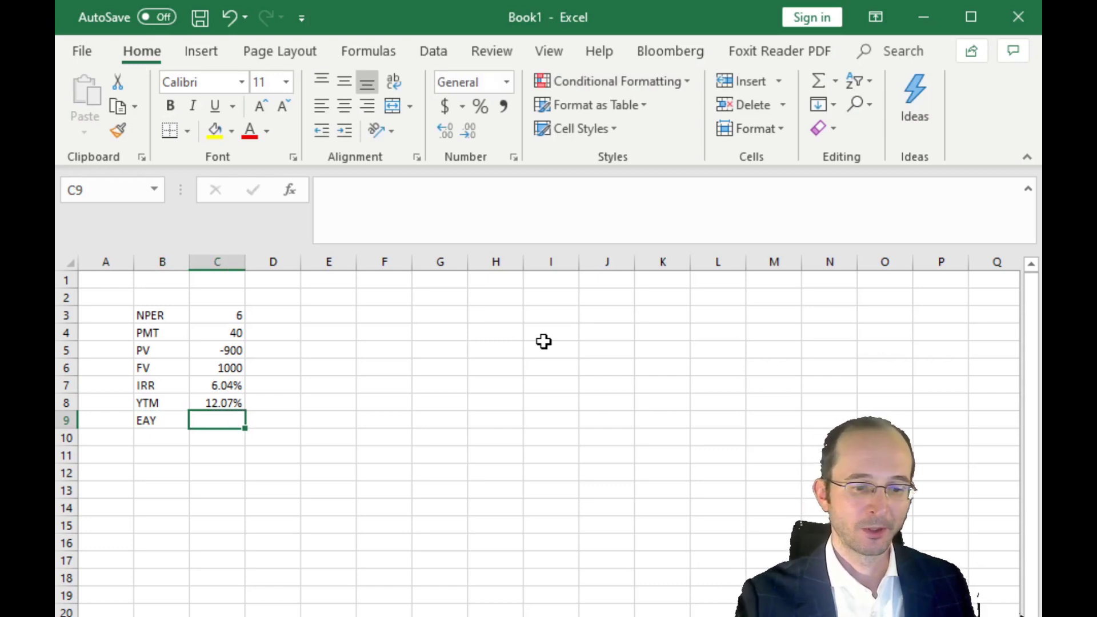
text(=)
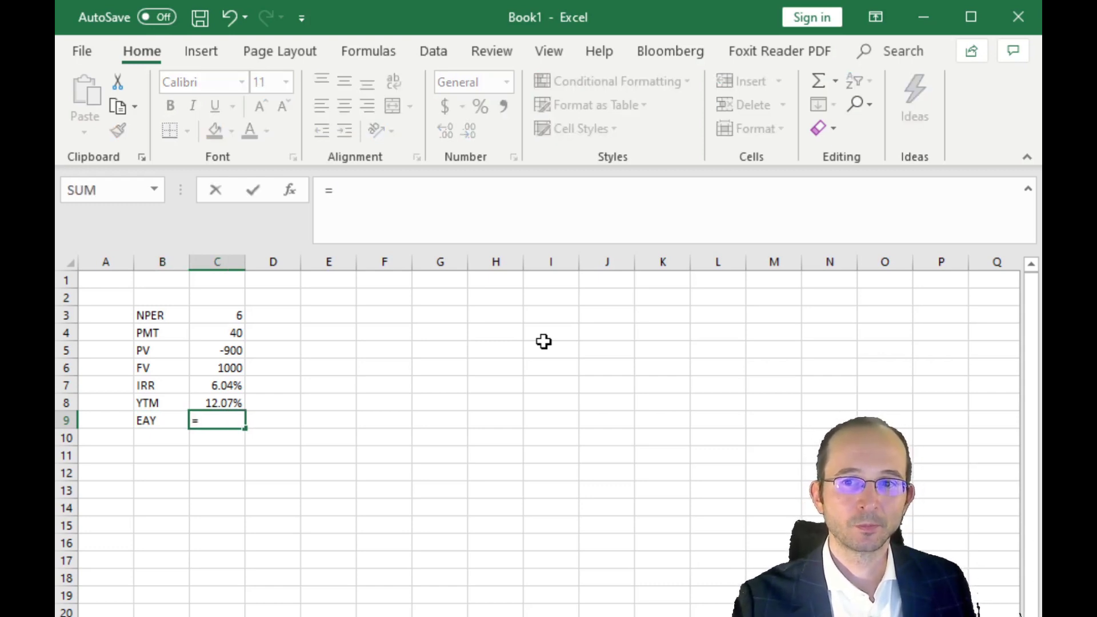
text((1)
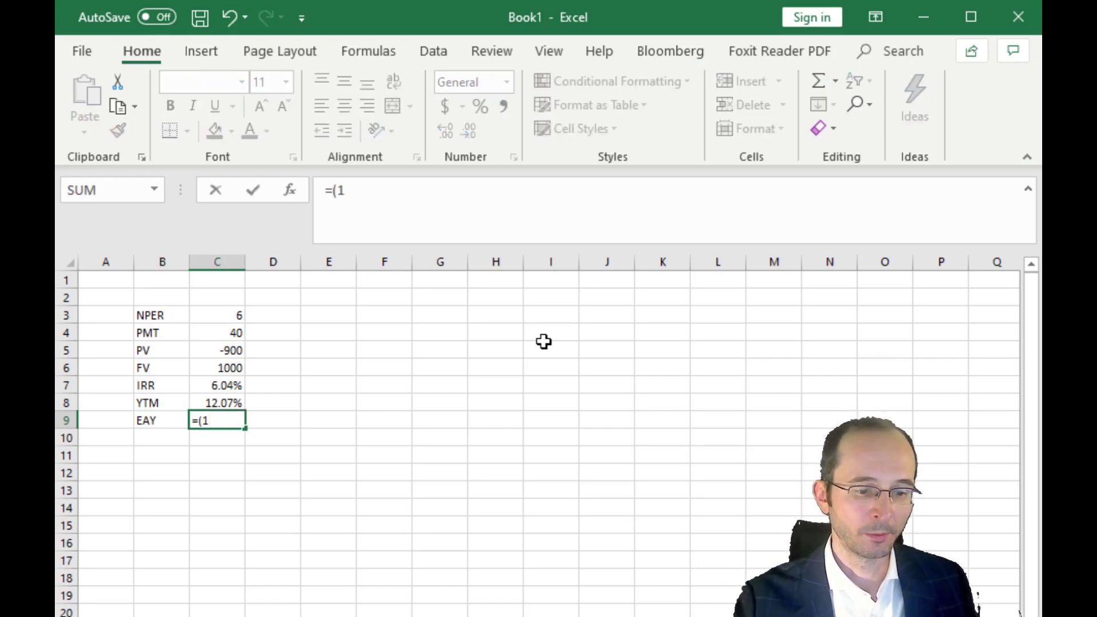
text(+)
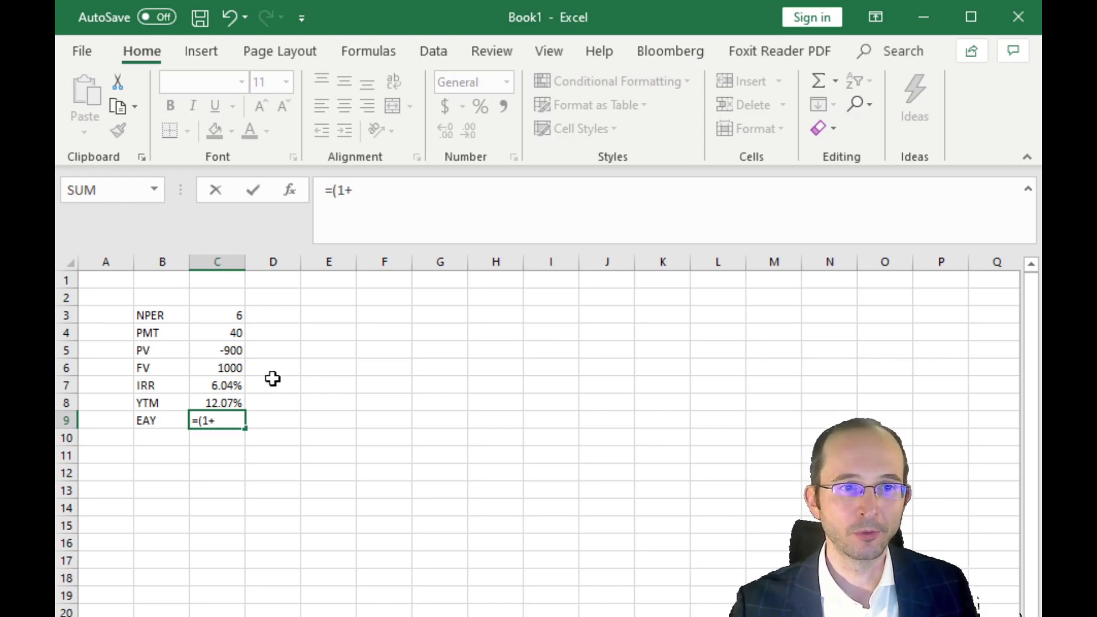
click(228, 386)
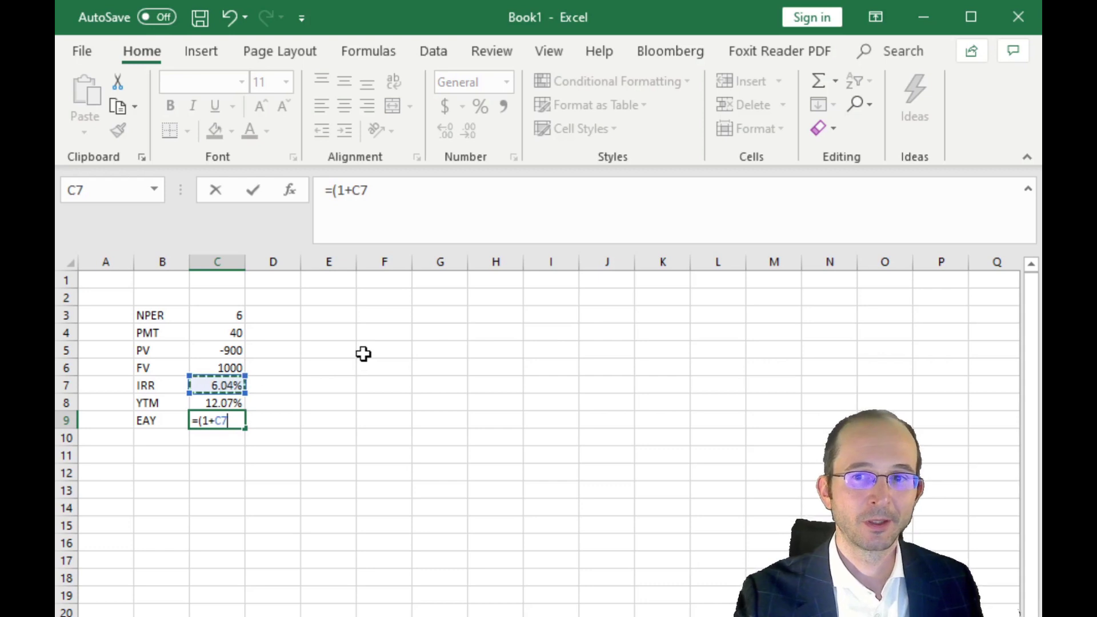
text()^)
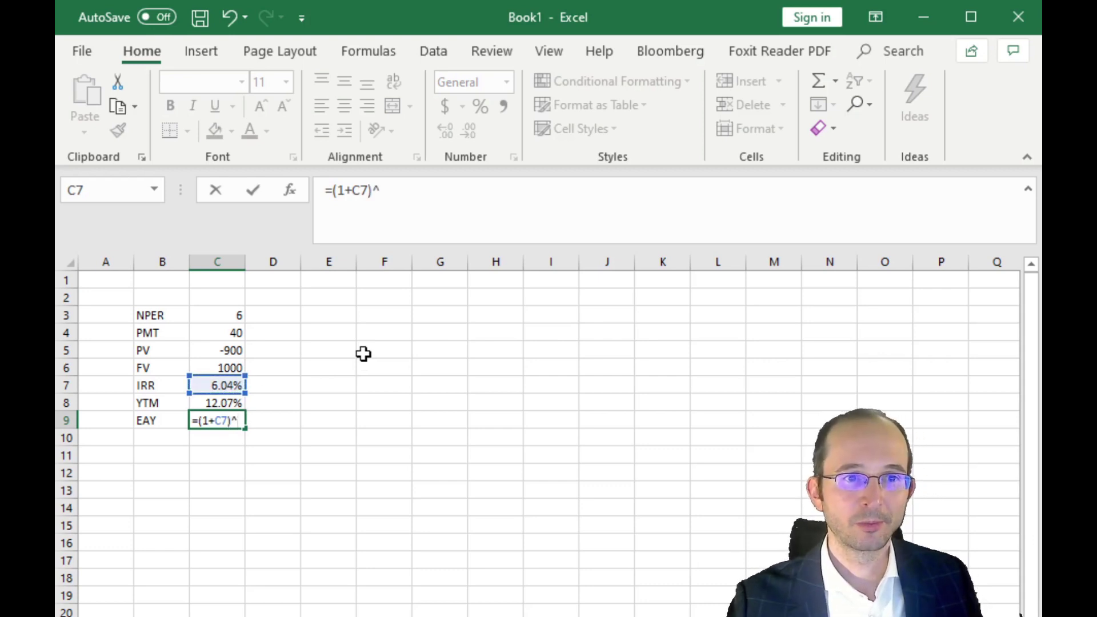
text(2)
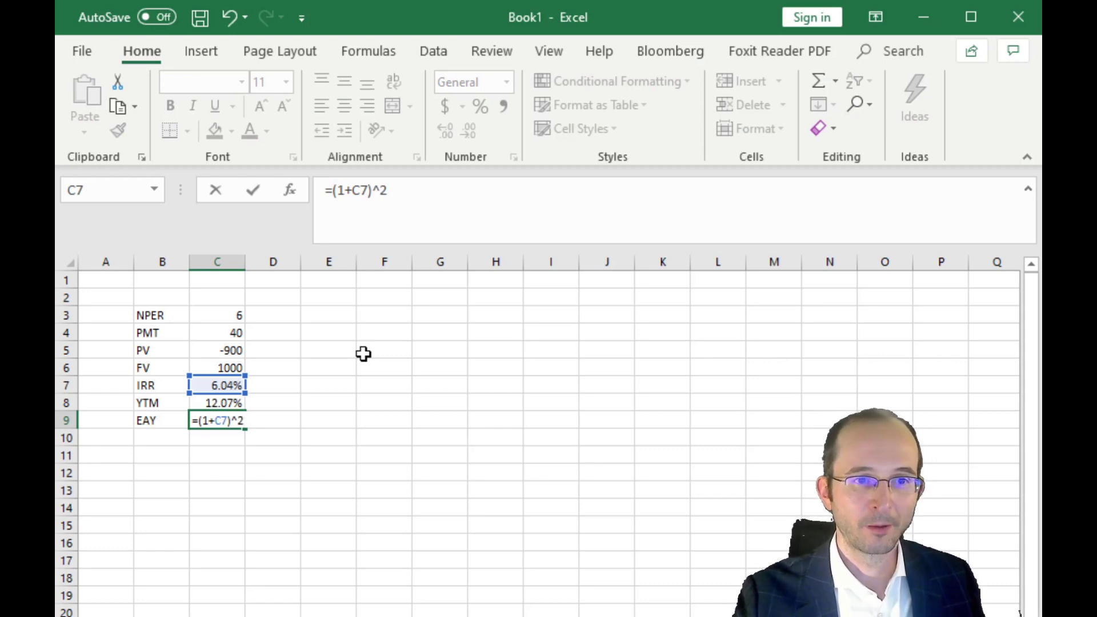
text(-1)
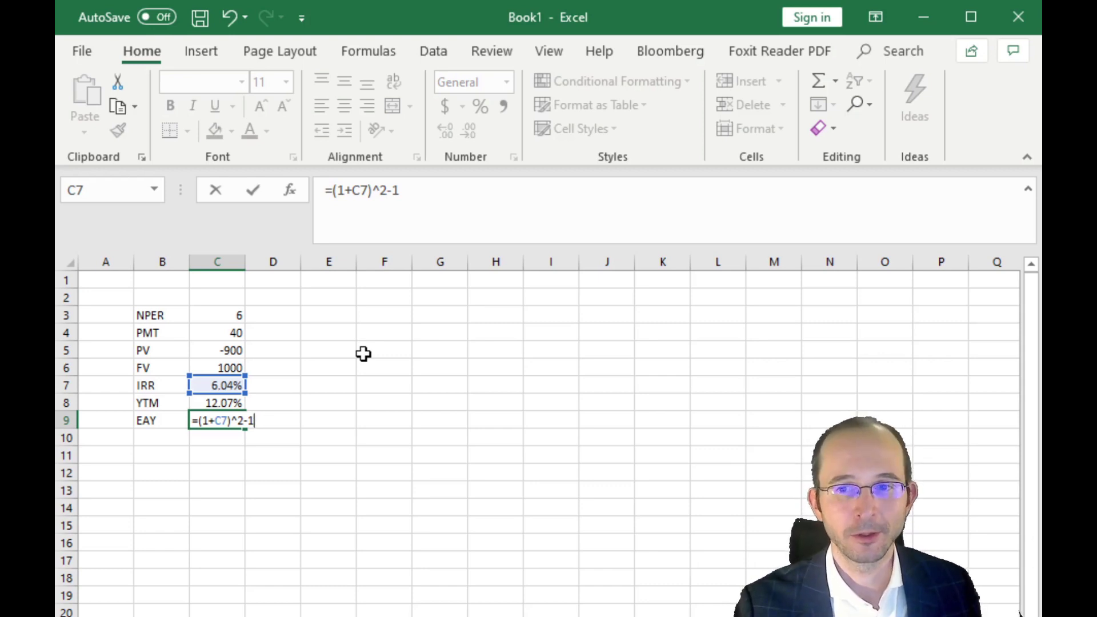
key(Return)
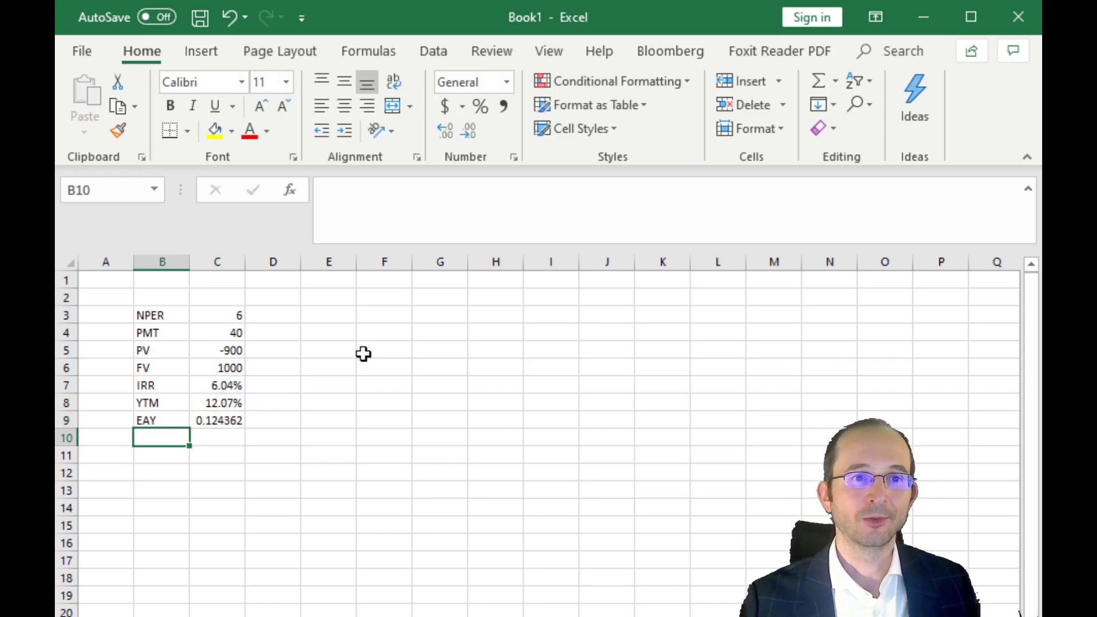
click(228, 421)
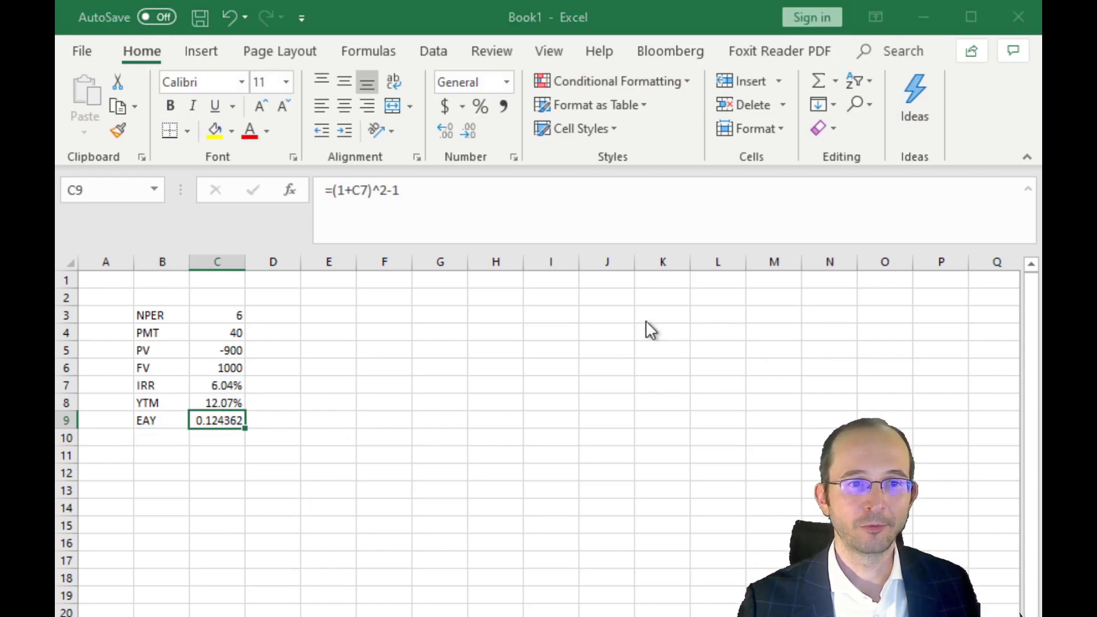
key(ctrl+shift+5)
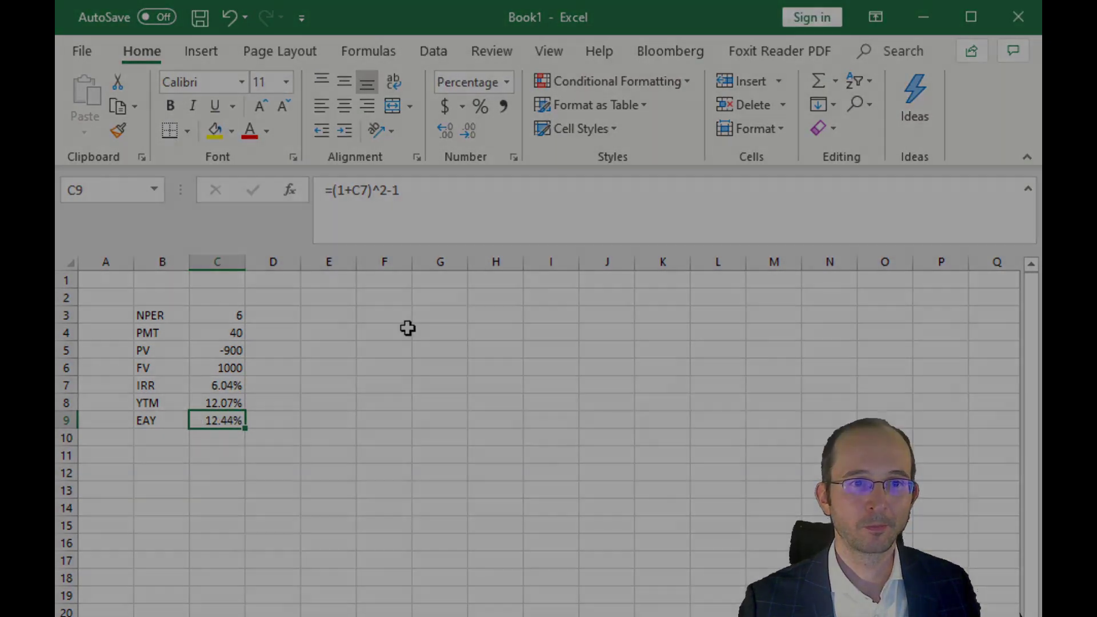